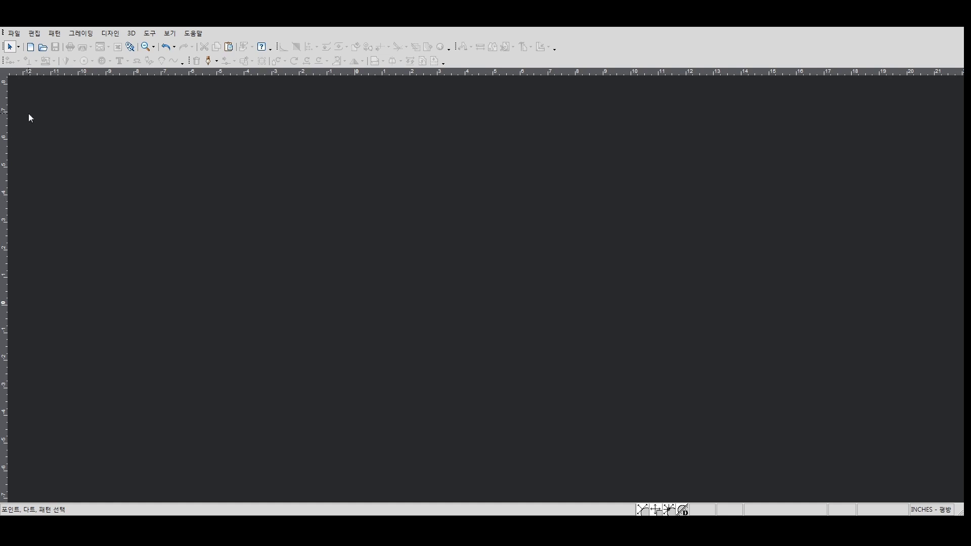
# - Browse the File and Pattern menus, ending on the File menu's save commands
pyautogui.click(15, 33)
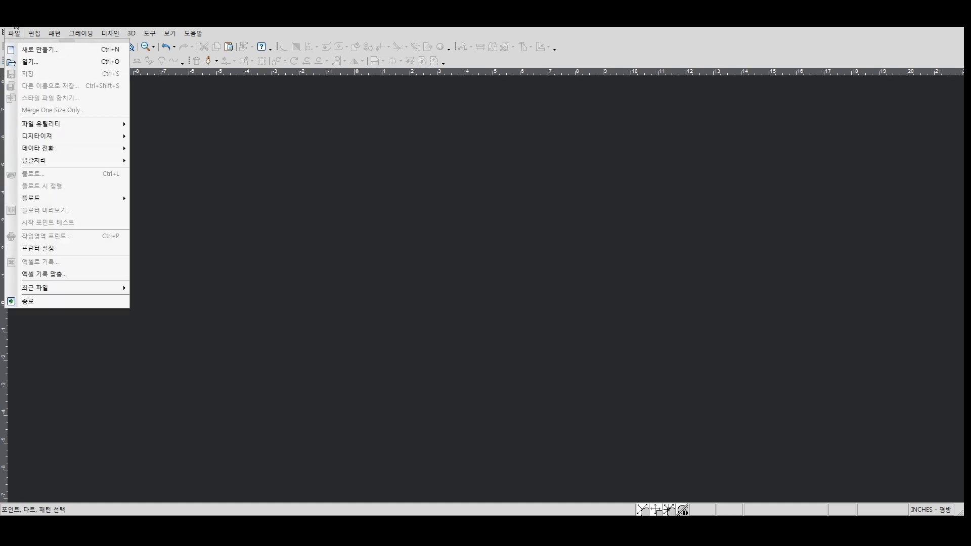
pyautogui.click(12, 32)
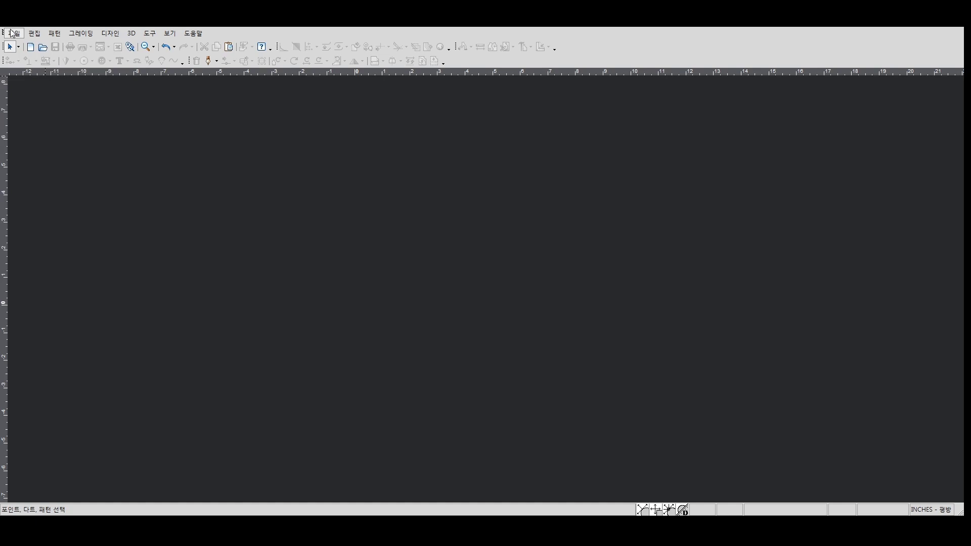
pyautogui.click(12, 34)
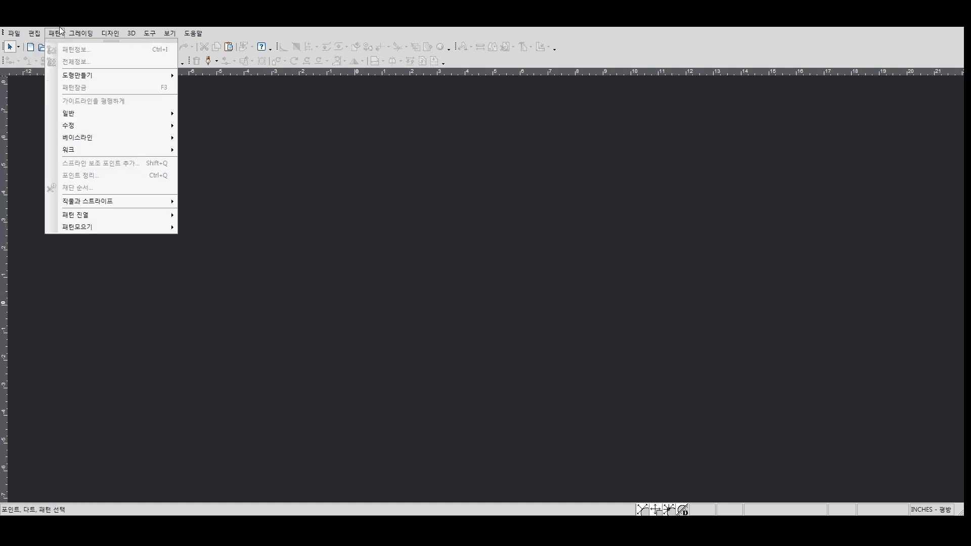
pyautogui.press('Escape')
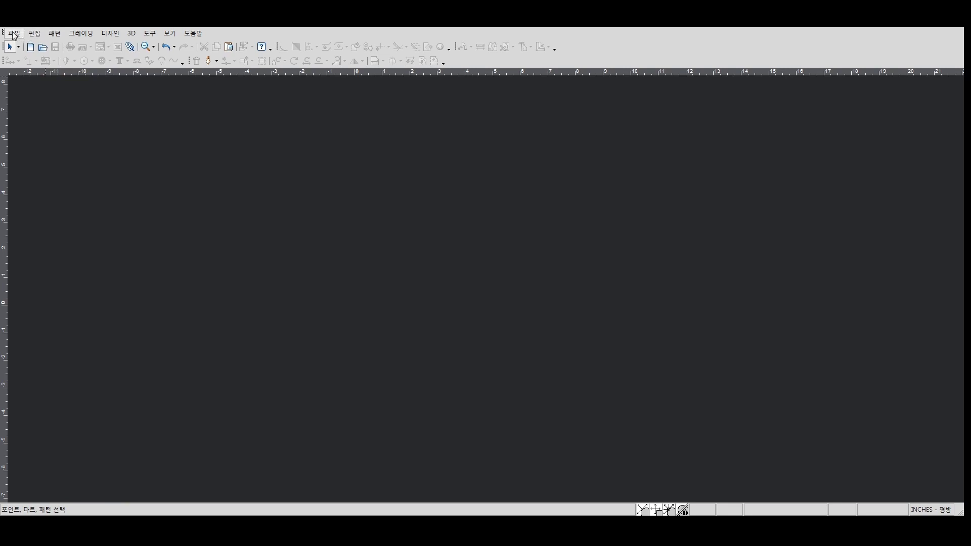
pyautogui.click(14, 33)
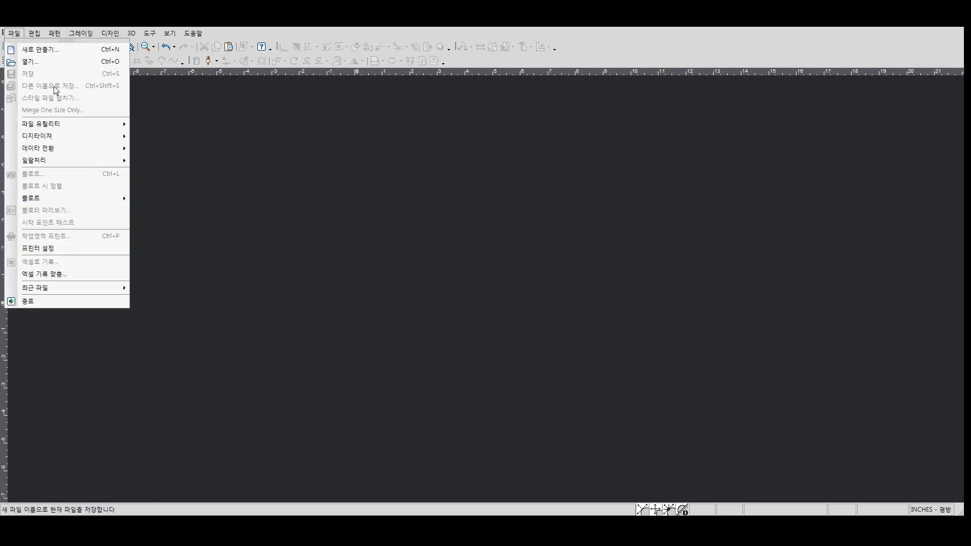
# - Make a rectangular piece named Piece from the canvas context menu
pyautogui.rightClick(202, 152)
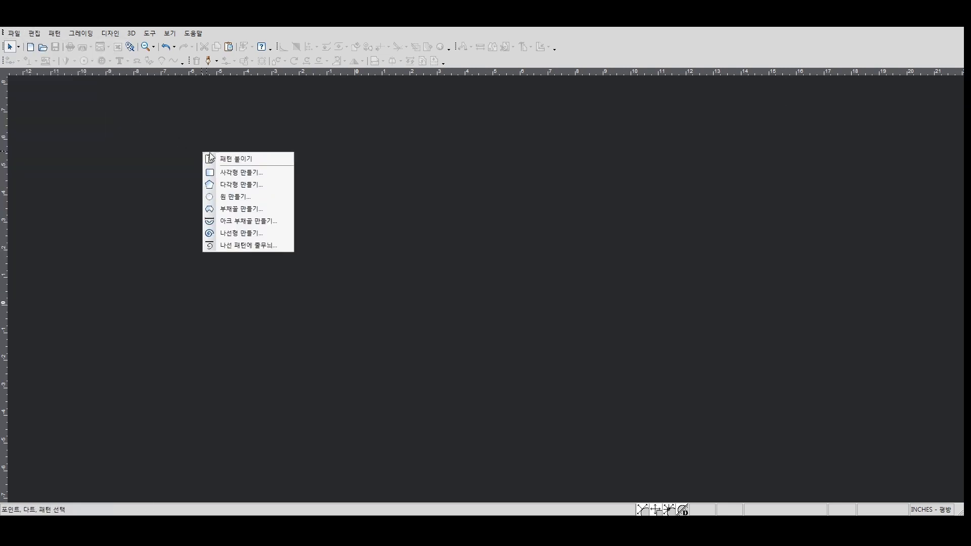
pyautogui.click(239, 174)
pyautogui.click(138, 167)
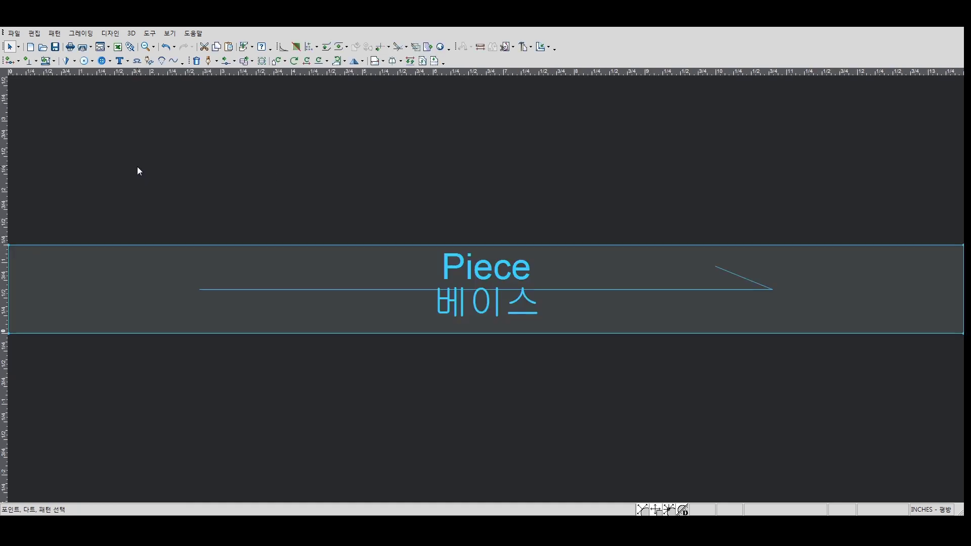
# - Review the Save As file types, keep PDS - 9 Files, and cancel
pyautogui.click(14, 33)
pyautogui.click(58, 86)
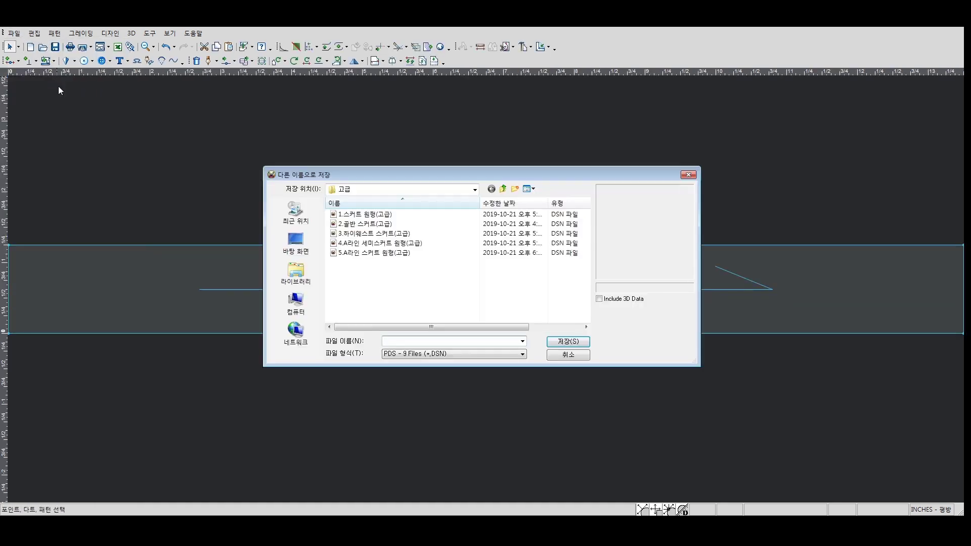
pyautogui.click(471, 356)
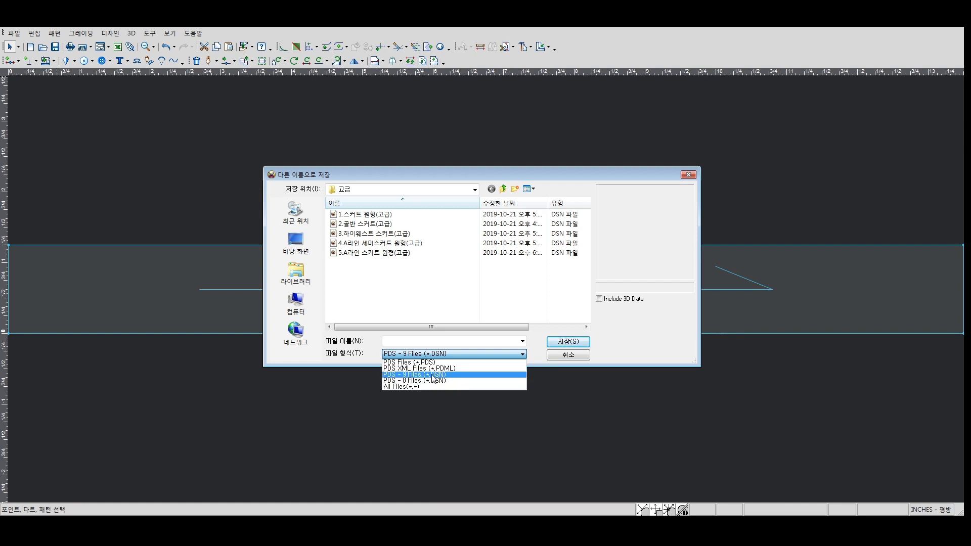
pyautogui.click(561, 357)
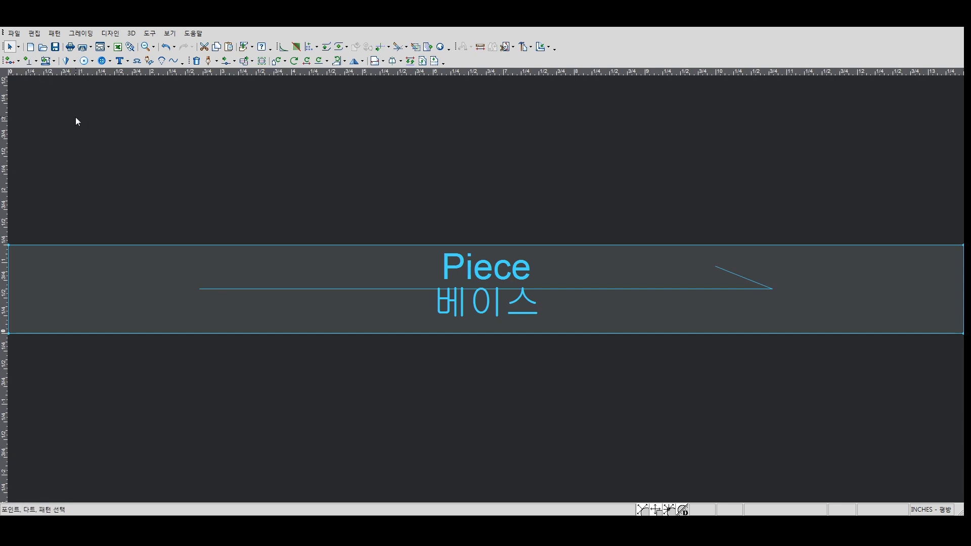
# - Start a new empty workspace and reopen the File menu for its Digitizer commands
pyautogui.click(14, 33)
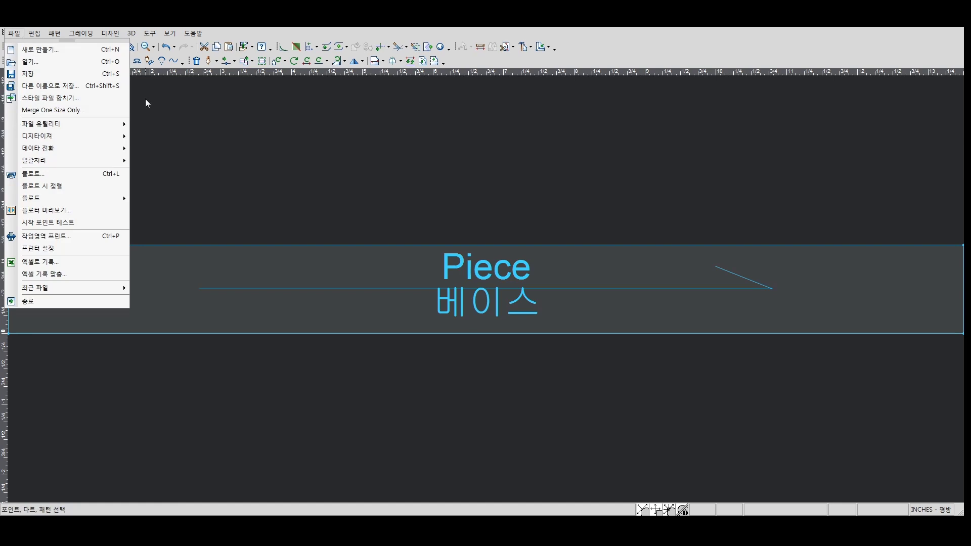
pyautogui.click(306, 265)
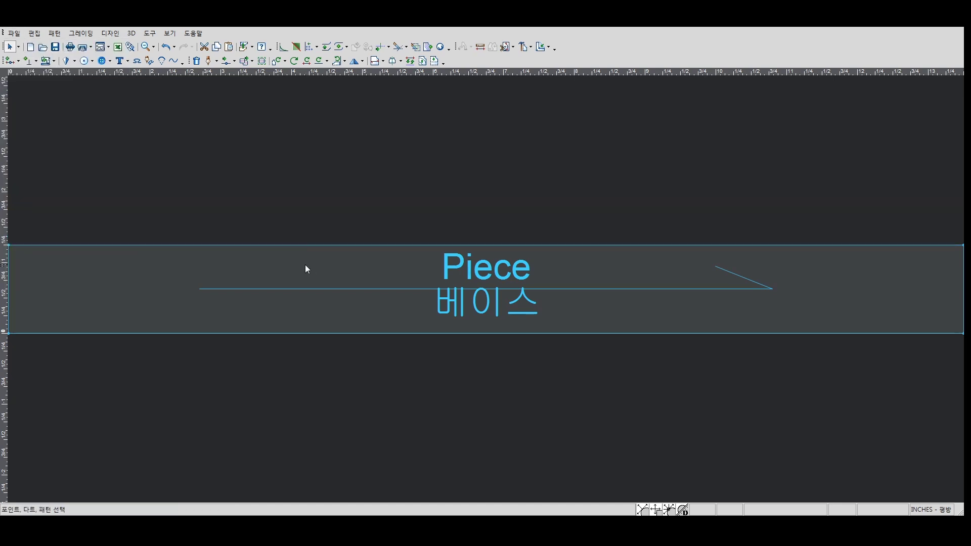
pyautogui.click(14, 34)
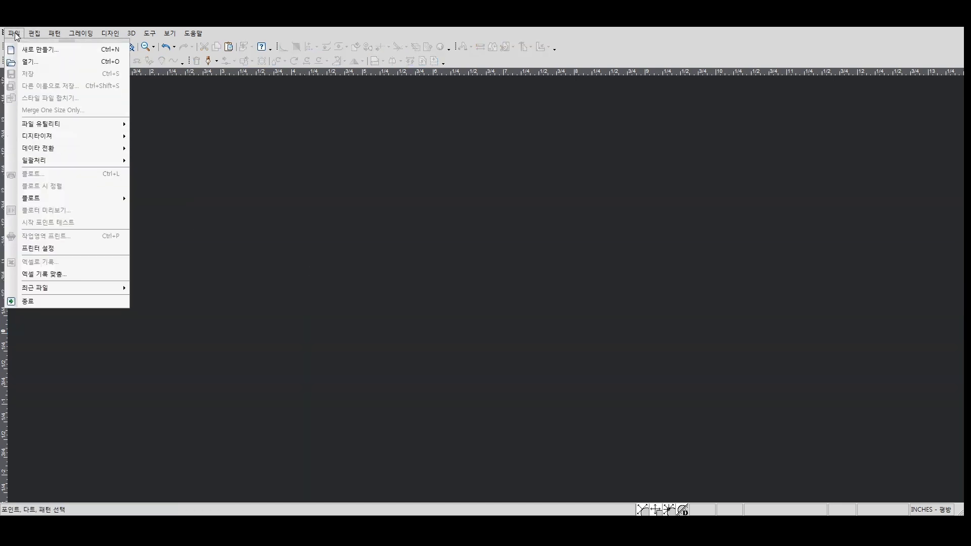
pyautogui.moveTo(46, 136)
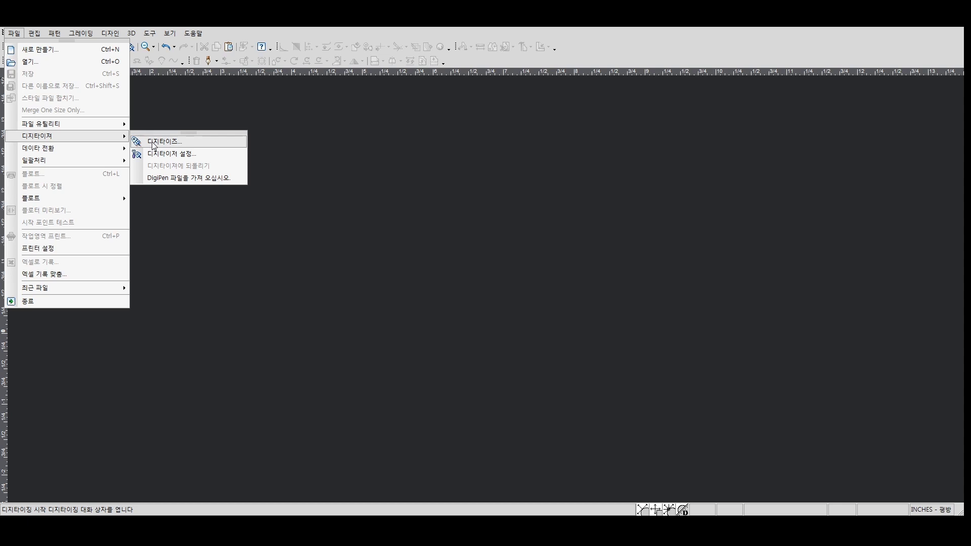
# - Digitize a closed polygon outline into DigPiece, dismissing the port connection warning
pyautogui.click(154, 146)
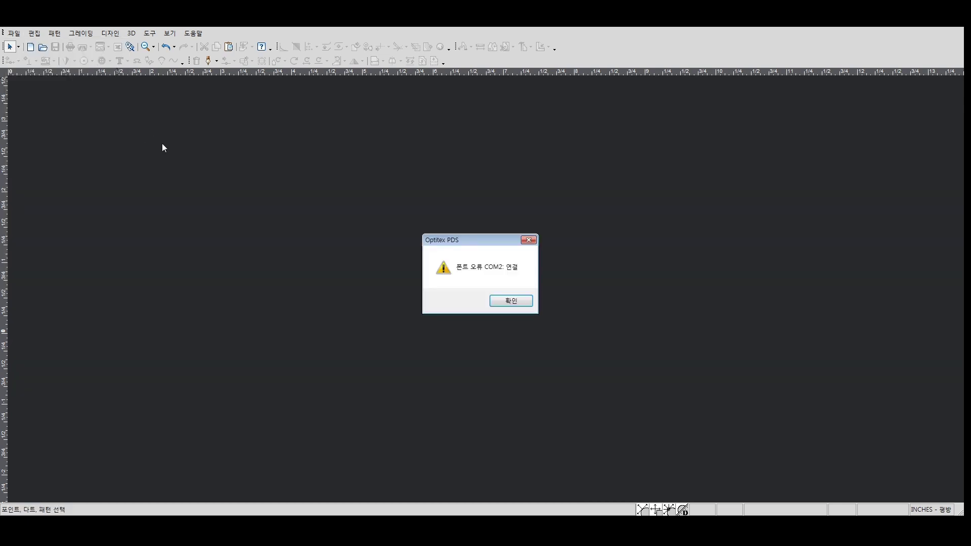
pyautogui.click(497, 302)
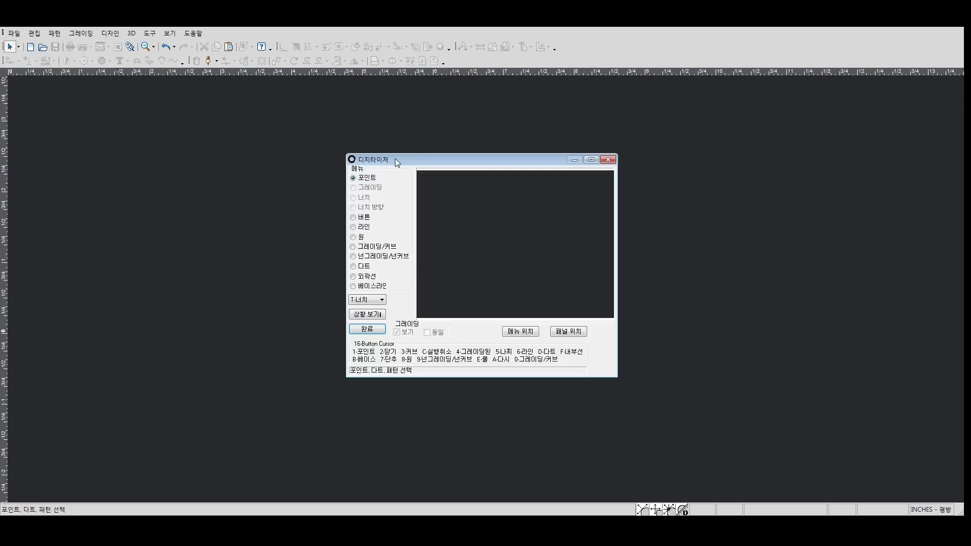
pyautogui.moveTo(384, 160); pyautogui.dragTo(407, 141)
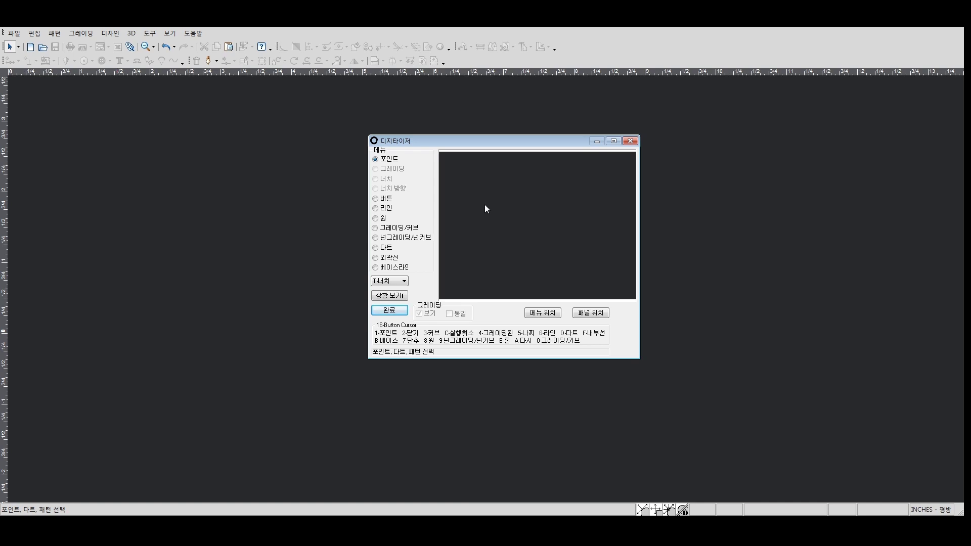
pyautogui.click(470, 224)
pyautogui.click(487, 199)
pyautogui.click(388, 312)
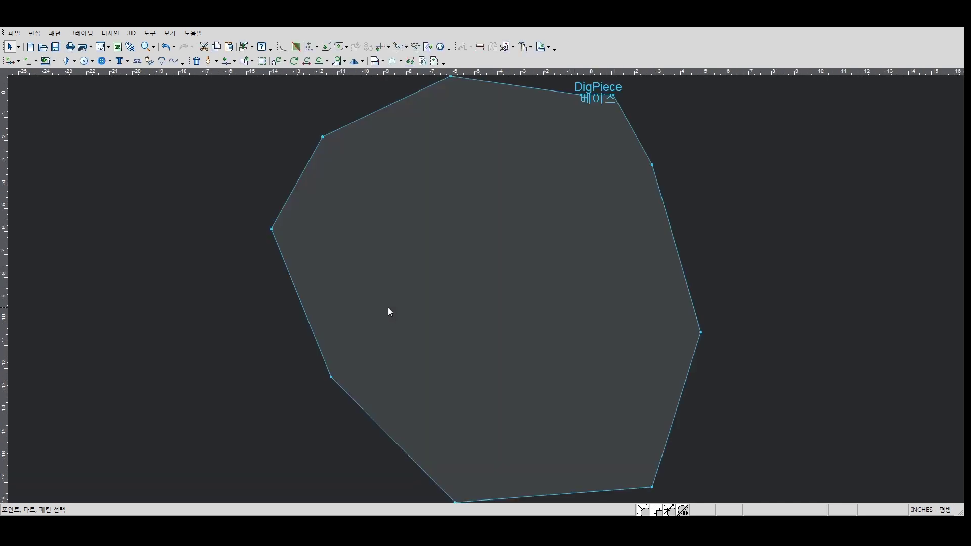
# - Move DigPiece toward the canvas centre, then clear the workspace
pyautogui.scroll(-1, 565, 220)
pyautogui.scroll(-1, 486, 290)
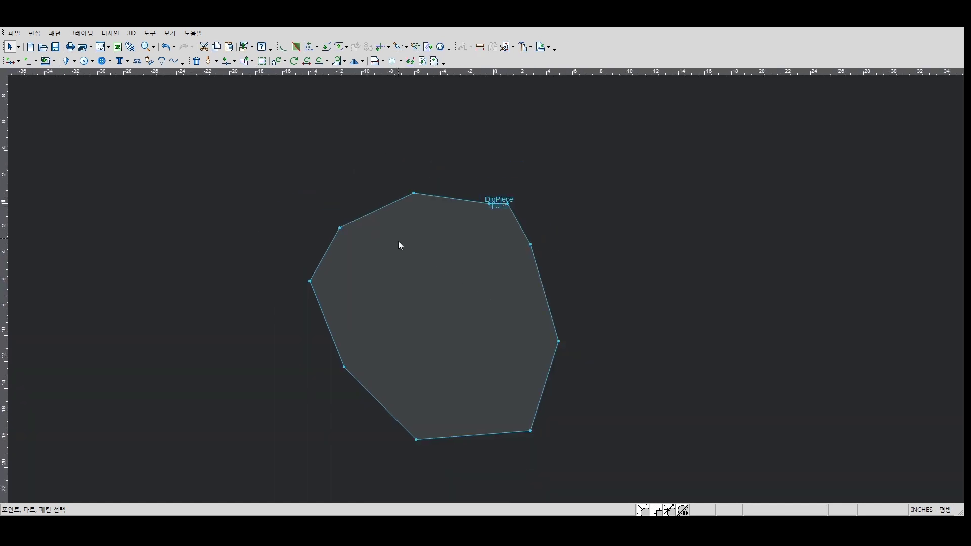
pyautogui.moveTo(411, 271); pyautogui.dragTo(557, 245)
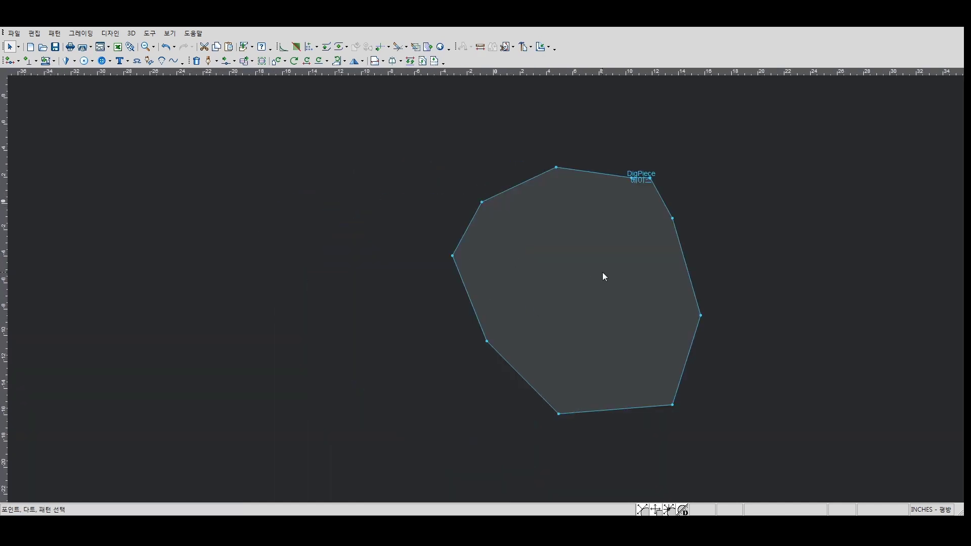
pyautogui.moveTo(602, 272); pyautogui.dragTo(432, 272)
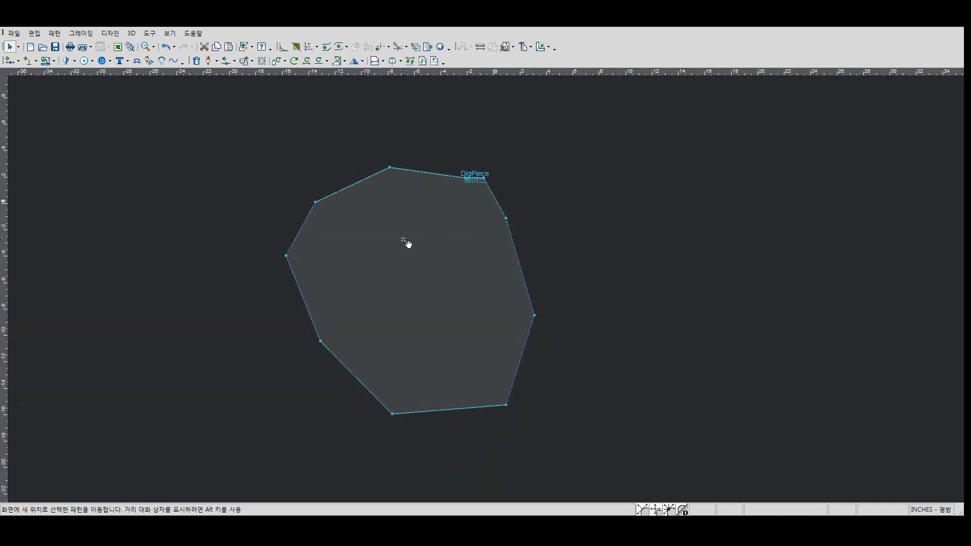
pyautogui.moveTo(404, 243); pyautogui.dragTo(442, 246)
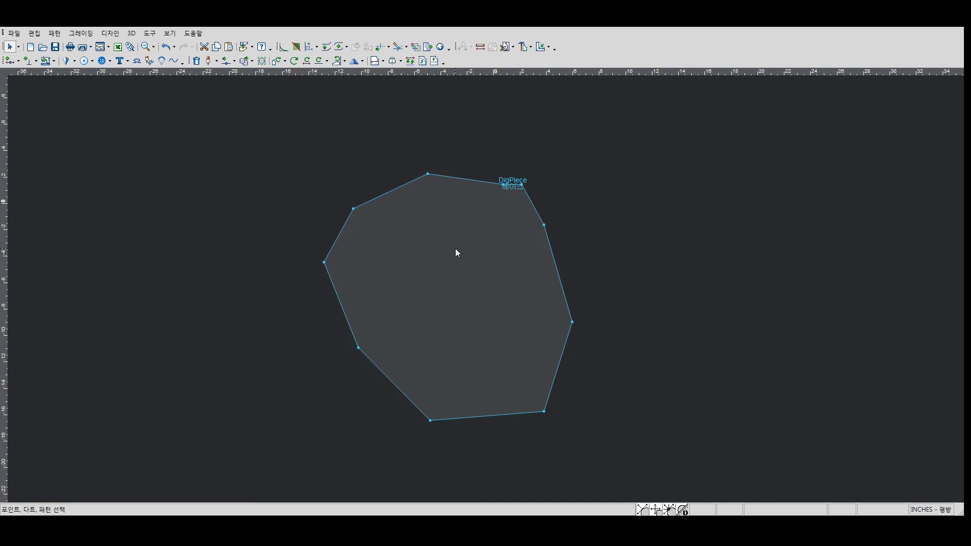
pyautogui.rightClick(455, 249)
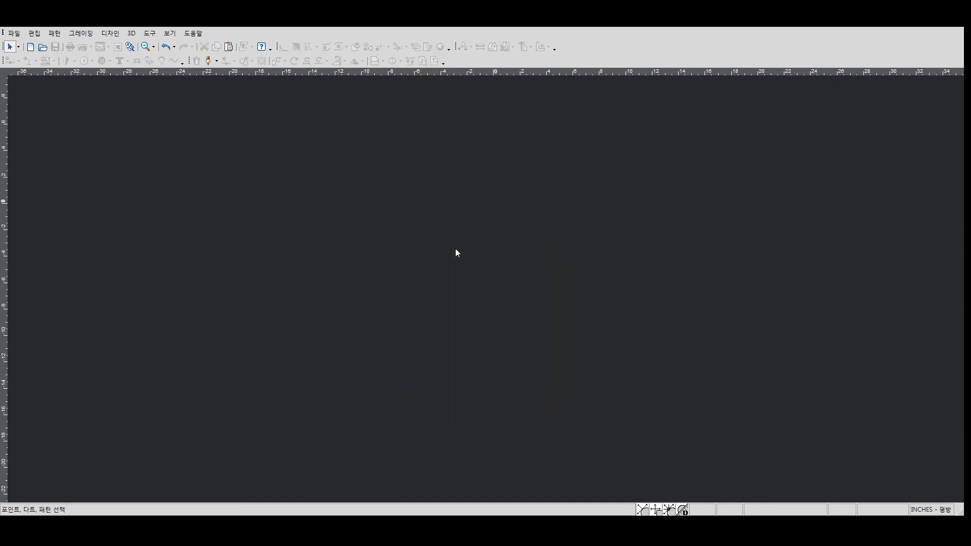
# - Create a new rectangular Piece on the canvas and open File's data conversion commands
pyautogui.click(14, 33)
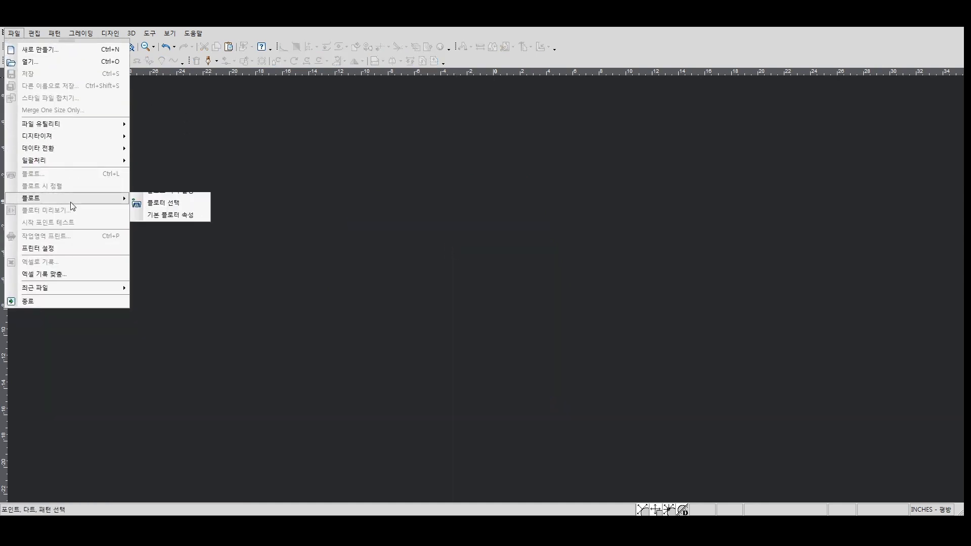
pyautogui.moveTo(38, 147)
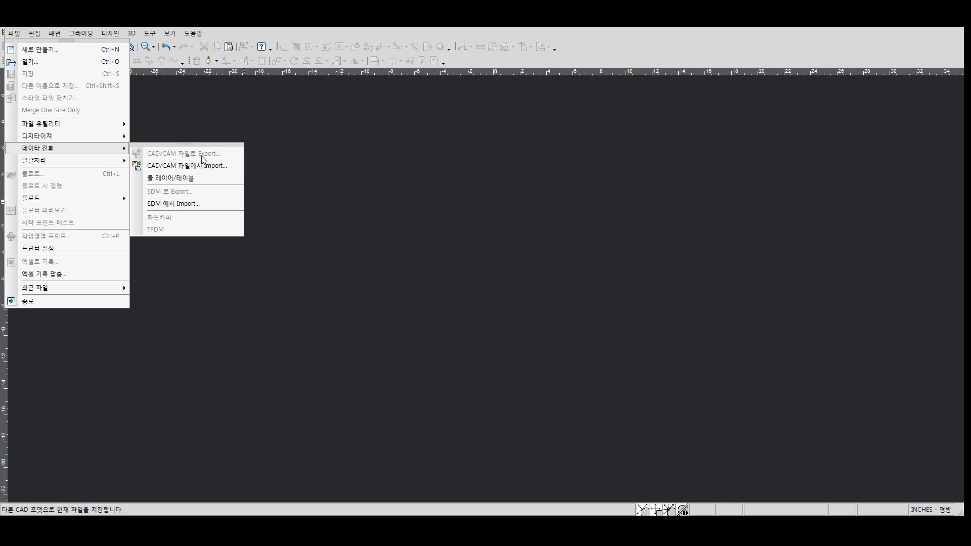
pyautogui.rightClick(273, 150)
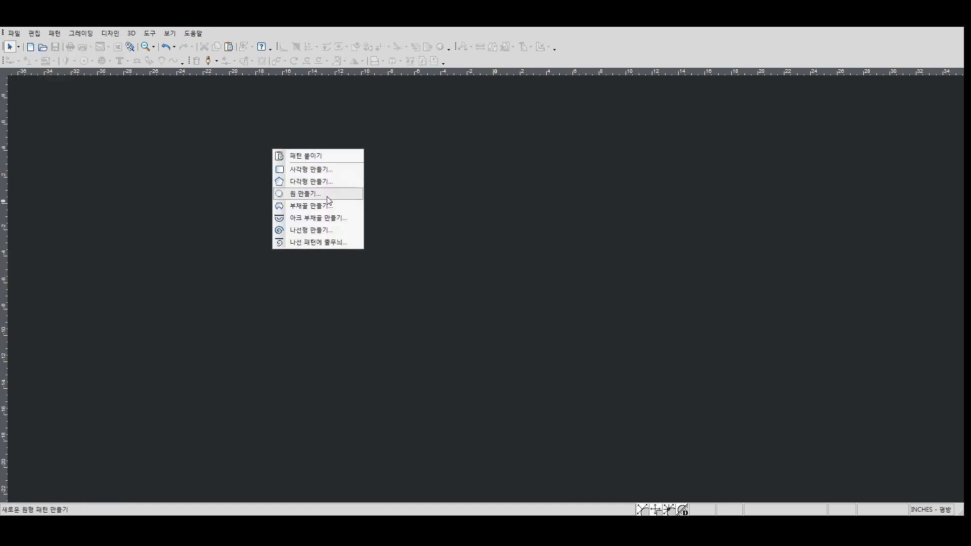
pyautogui.press('Escape')
pyautogui.click(137, 176)
pyautogui.click(15, 33)
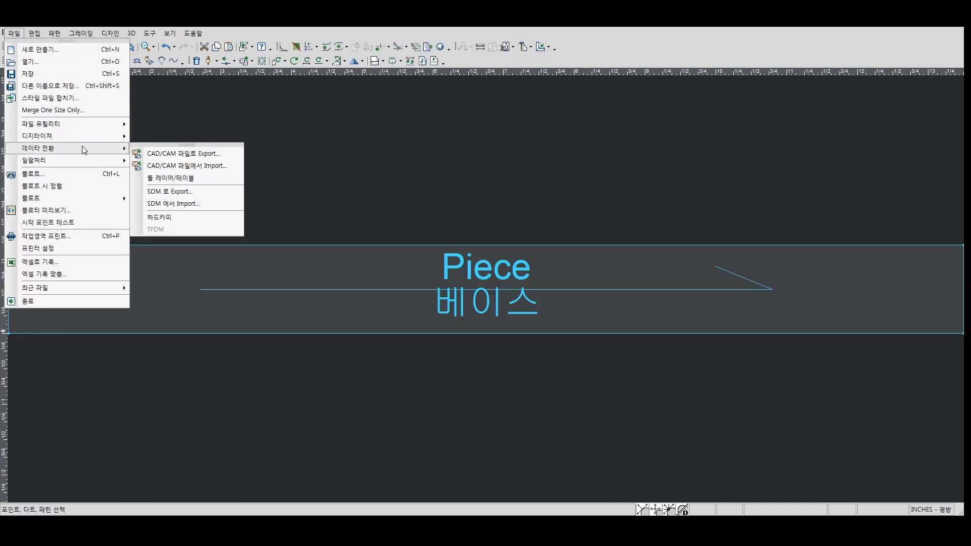
pyautogui.click(163, 150)
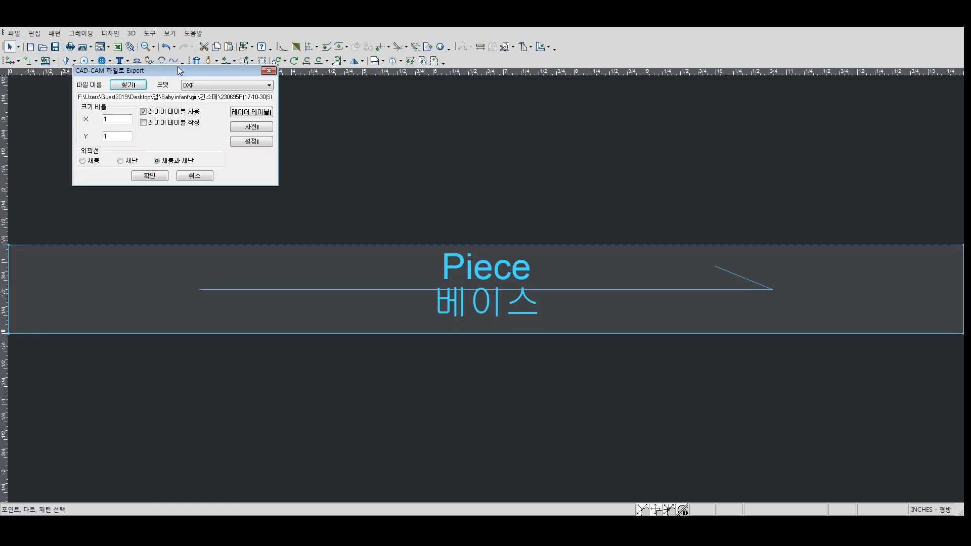
pyautogui.moveTo(177, 66); pyautogui.dragTo(355, 109)
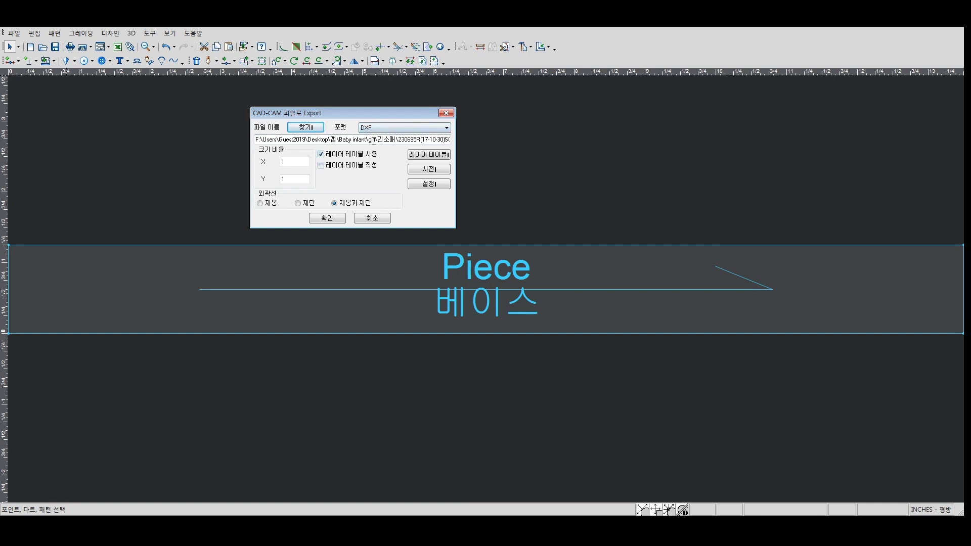
pyautogui.click(382, 132)
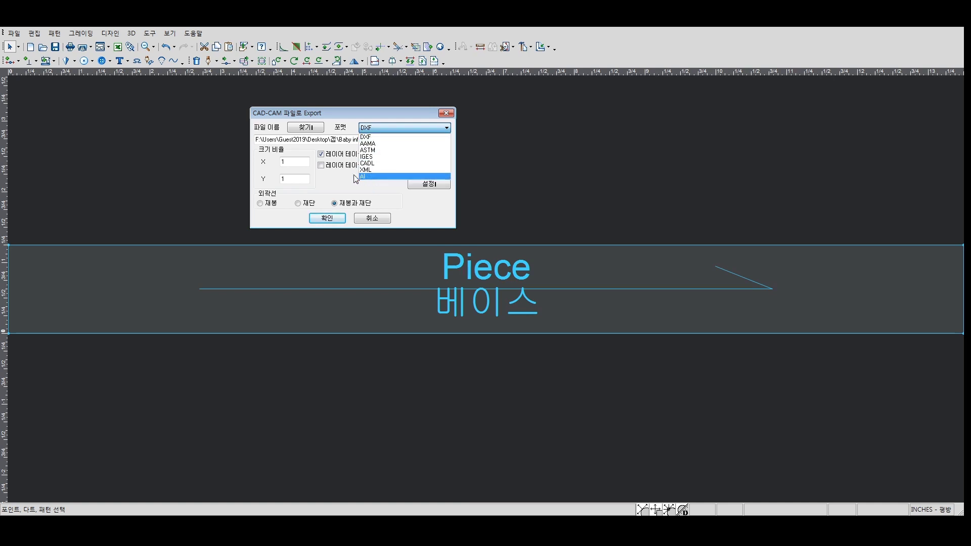
pyautogui.click(328, 184)
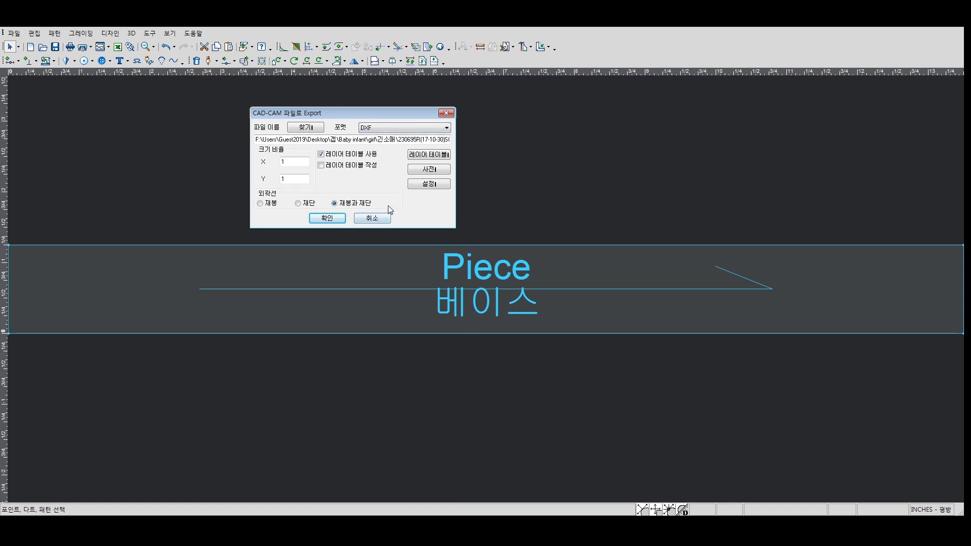
pyautogui.click(374, 220)
pyautogui.click(14, 33)
pyautogui.moveTo(38, 148)
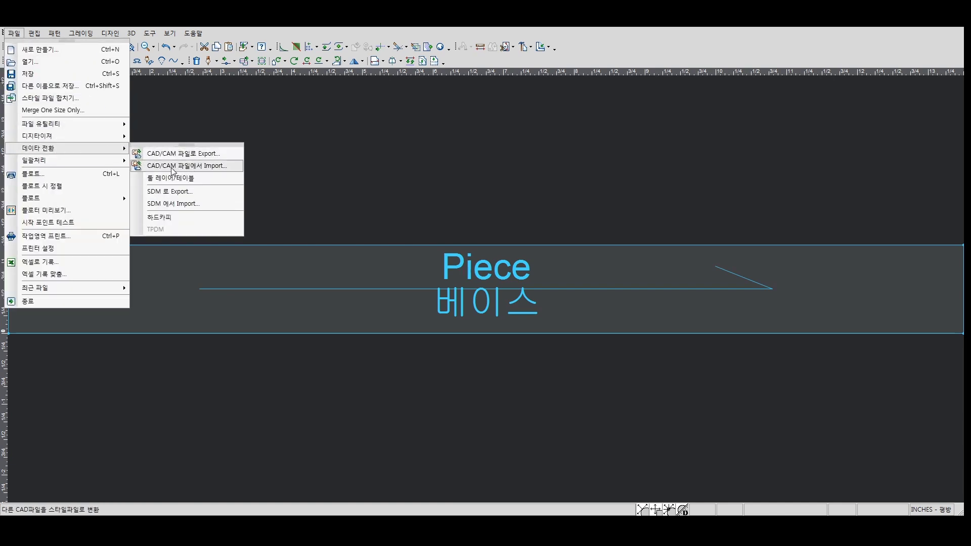
# - Try DXF, IGES, DFT and SPF CAD/CAM import formats, return to DXF, then cancel
pyautogui.click(171, 169)
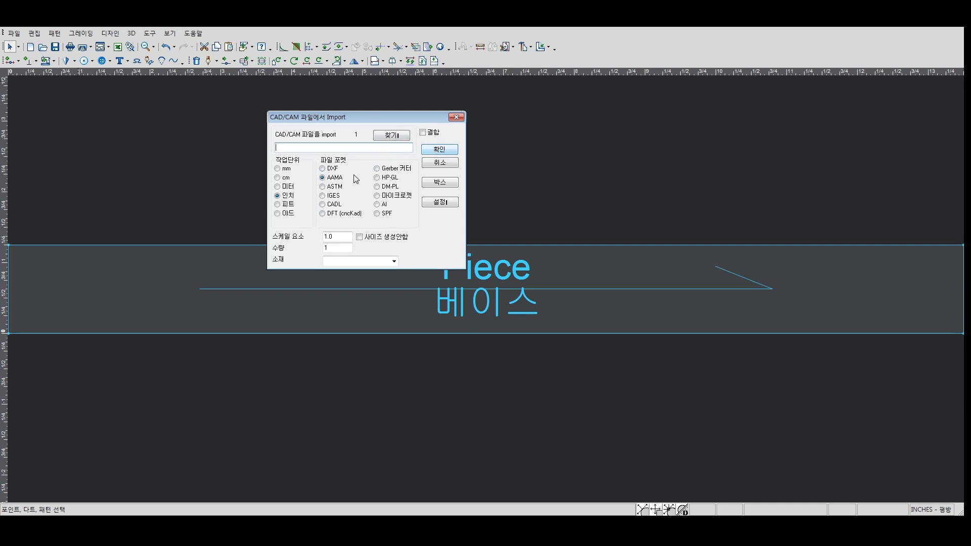
pyautogui.click(331, 169)
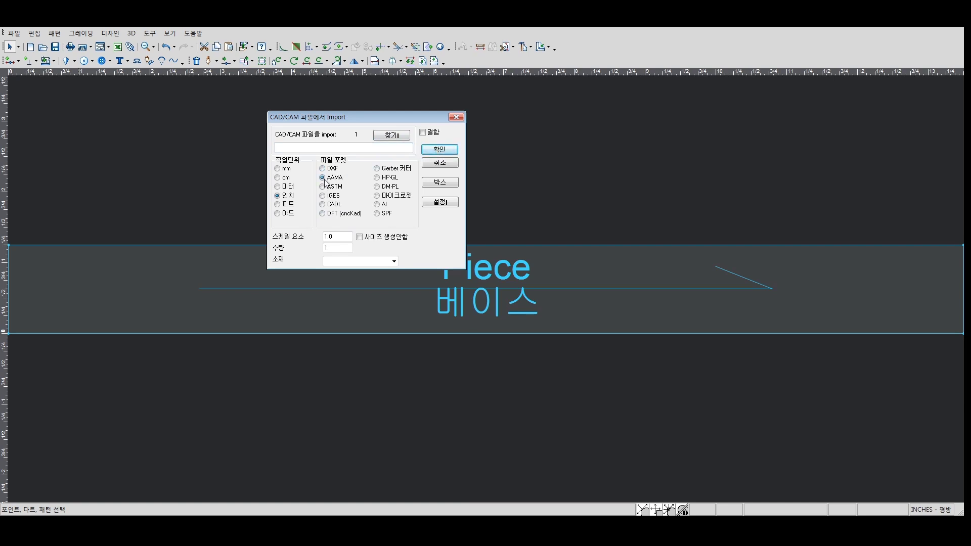
pyautogui.click(332, 196)
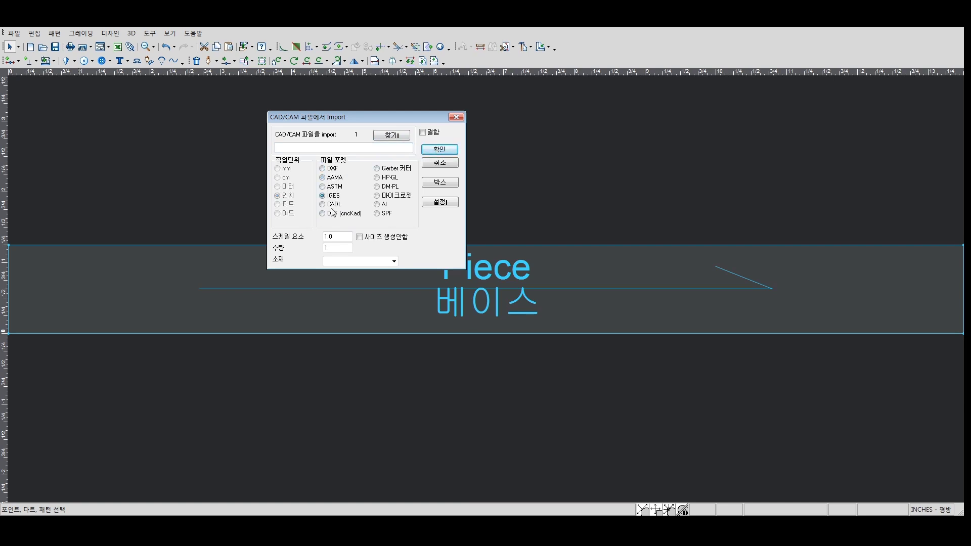
pyautogui.click(333, 212)
pyautogui.click(377, 213)
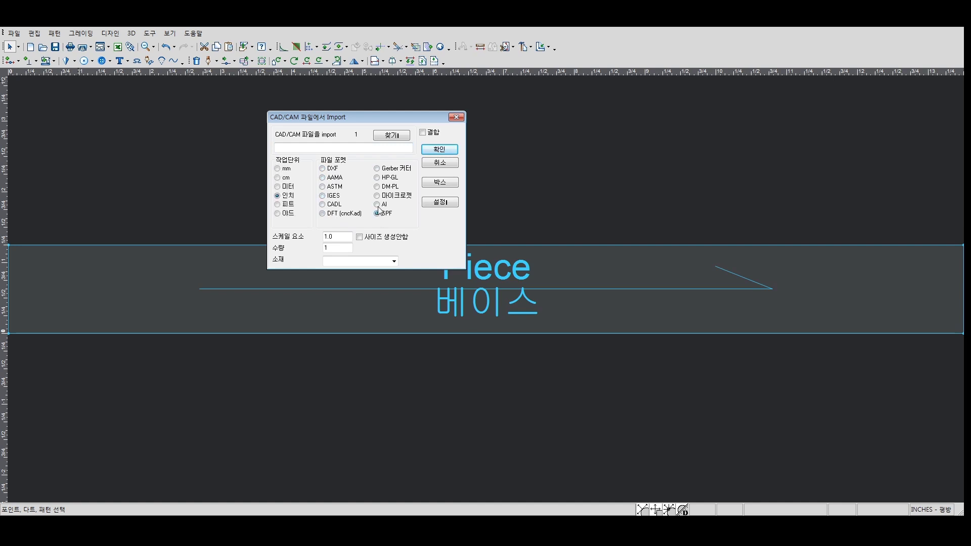
pyautogui.click(323, 170)
pyautogui.click(433, 166)
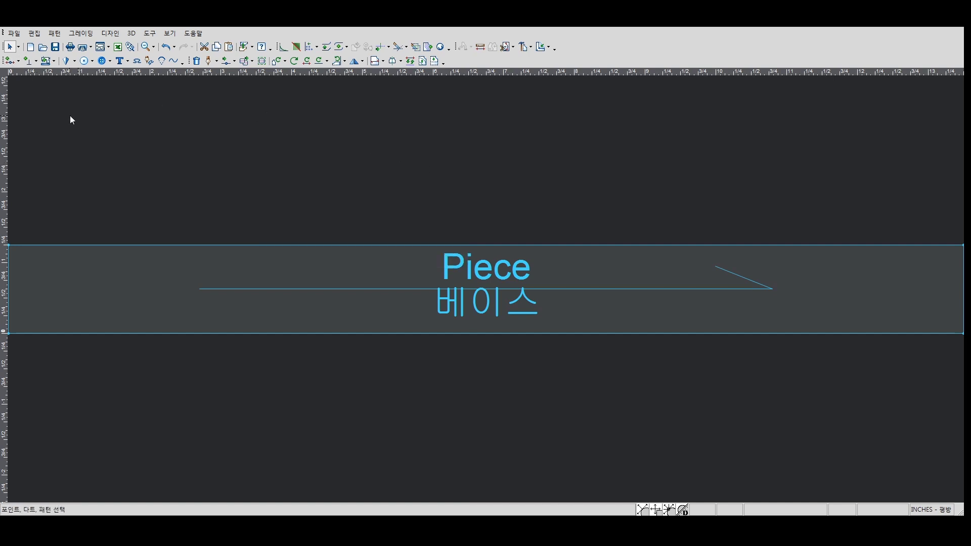
pyautogui.click(14, 34)
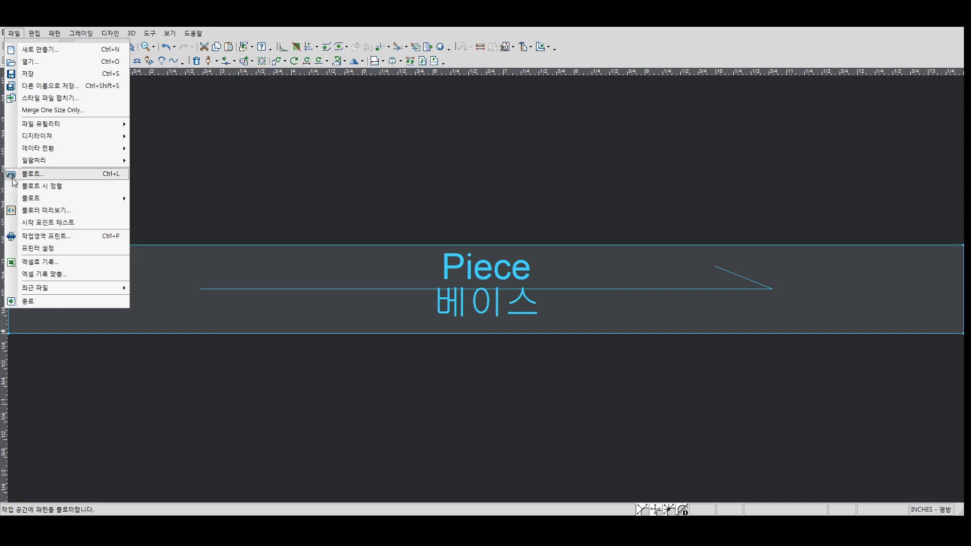
pyautogui.click(40, 238)
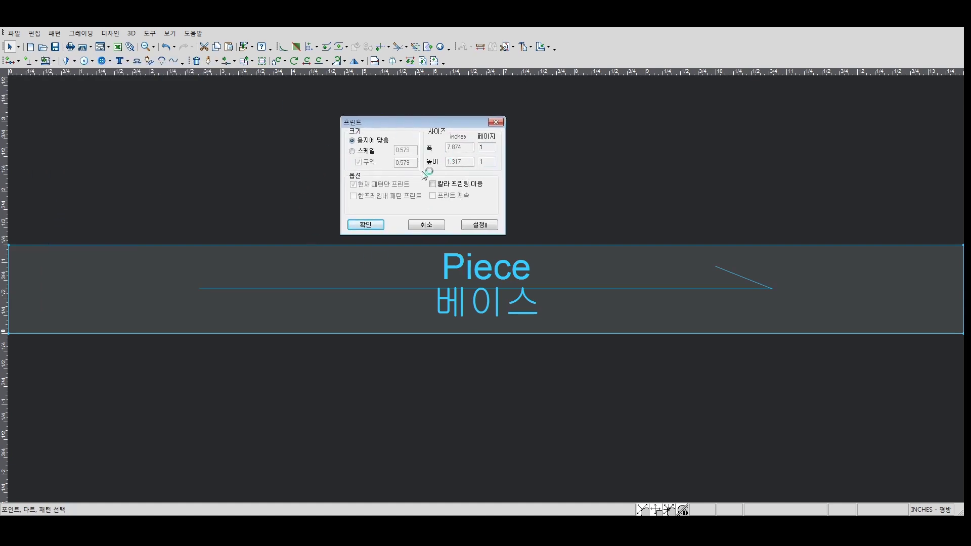
pyautogui.click(437, 225)
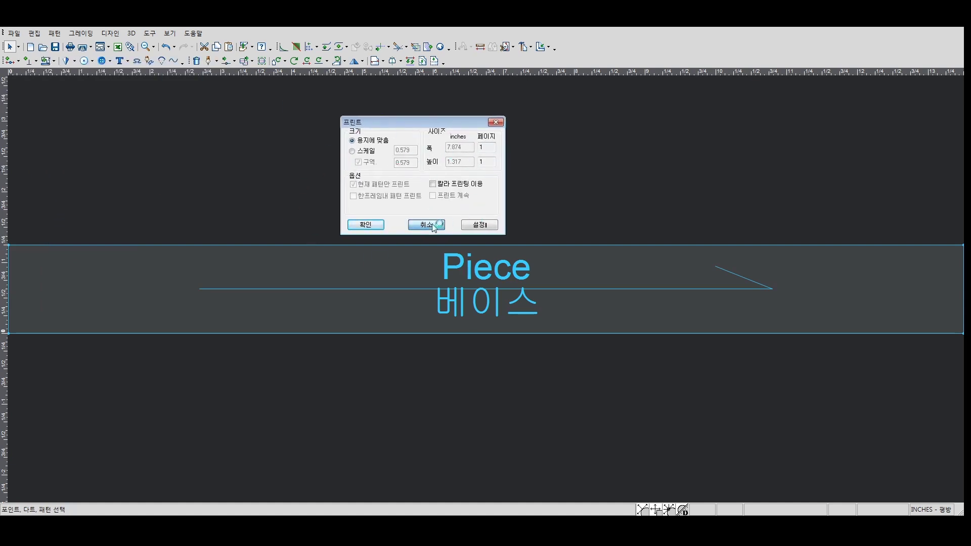
pyautogui.click(14, 33)
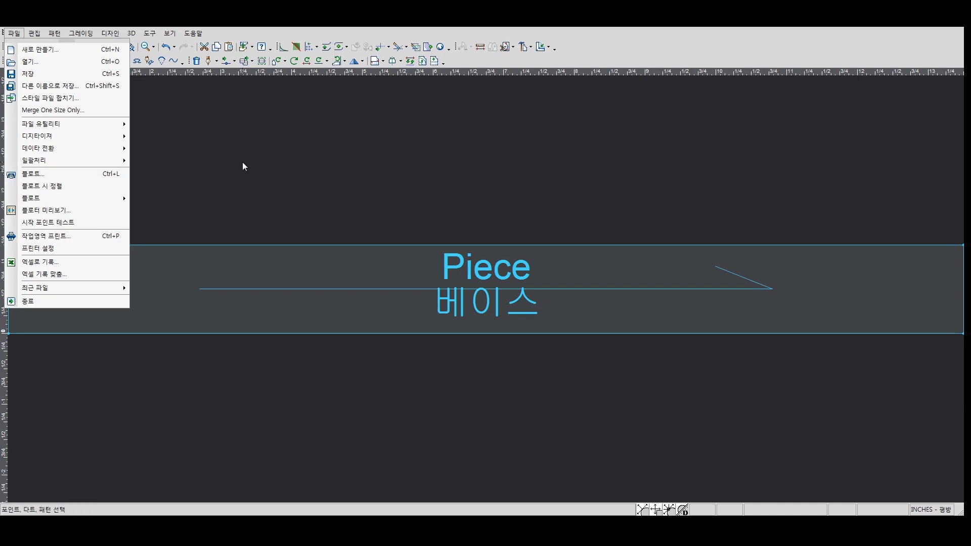
pyautogui.click(388, 238)
pyautogui.scroll(-1, 487, 289)
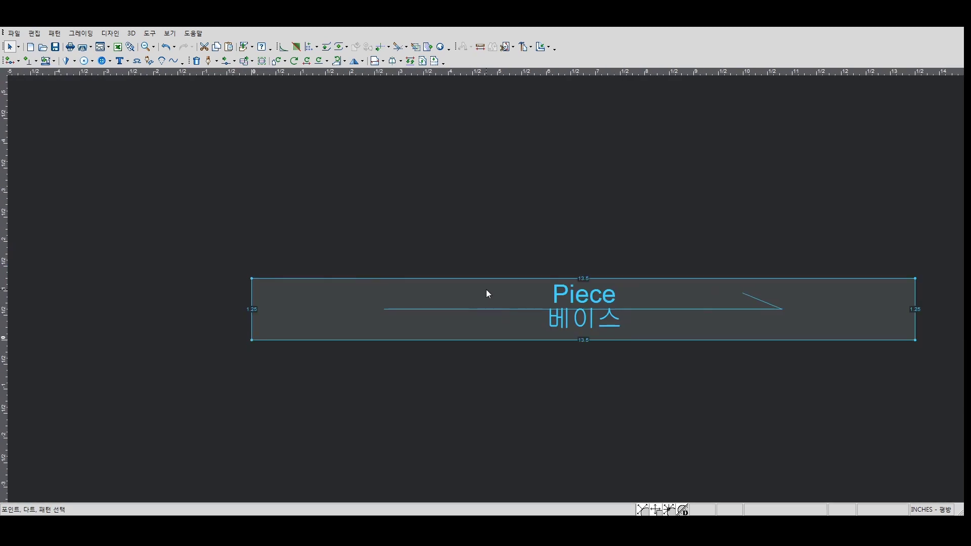
# - Create Piece2 as a rectangle with length 60 from the canvas menu
pyautogui.moveTo(561, 296); pyautogui.dragTo(475, 283, button='middle')
pyautogui.scroll(1, 481, 291)
pyautogui.scroll(1, 481, 289)
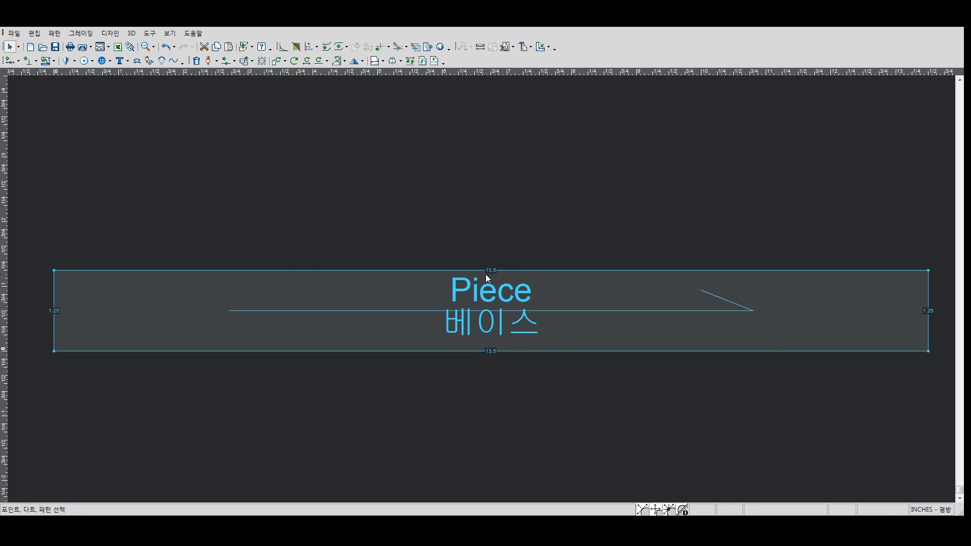
pyautogui.scroll(-1, 438, 287)
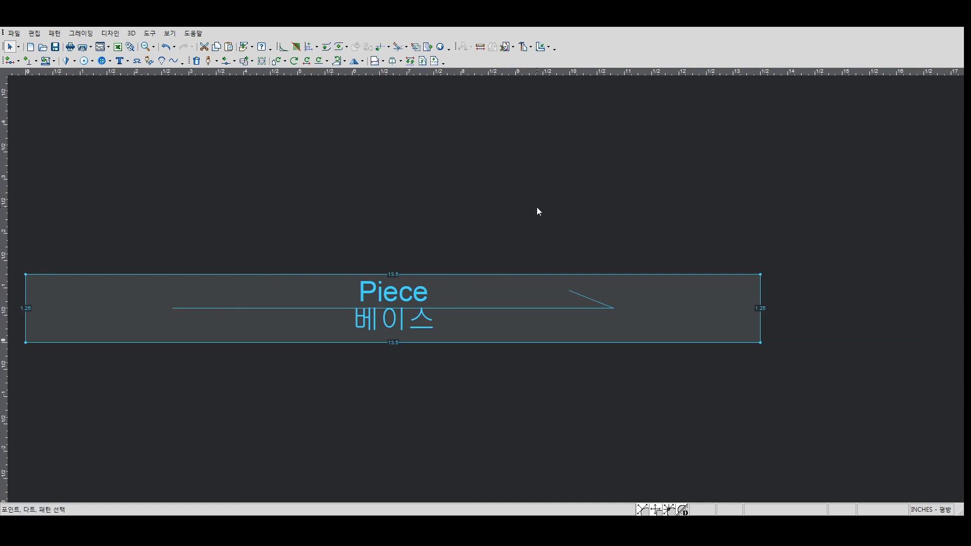
pyautogui.rightClick(494, 176)
pyautogui.click(630, 248)
pyautogui.doubleClick(141, 153)
pyautogui.write('6')
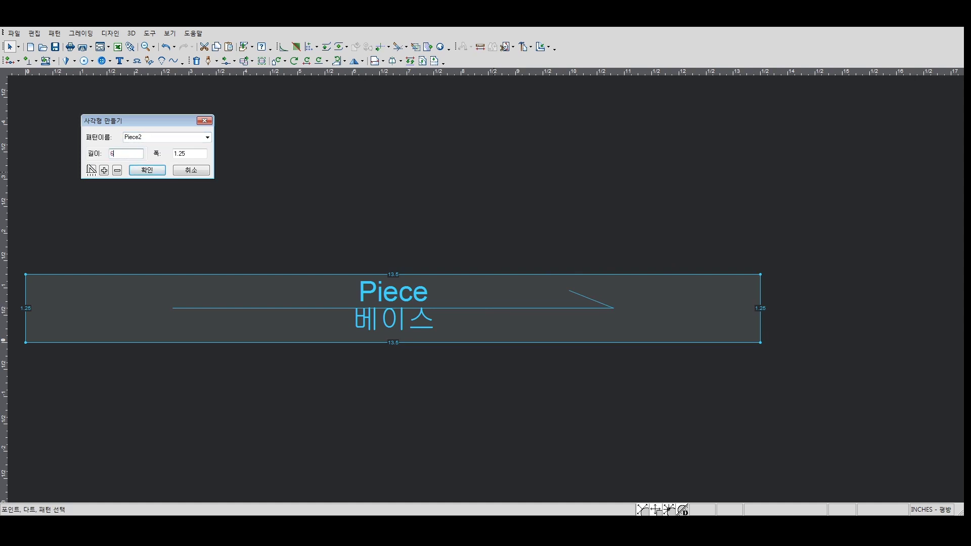
pyautogui.write('0')
pyautogui.press('Return')
# - Zoom to view both pieces, then look through the file and plotting commands
pyautogui.scroll(-2, 487, 289)
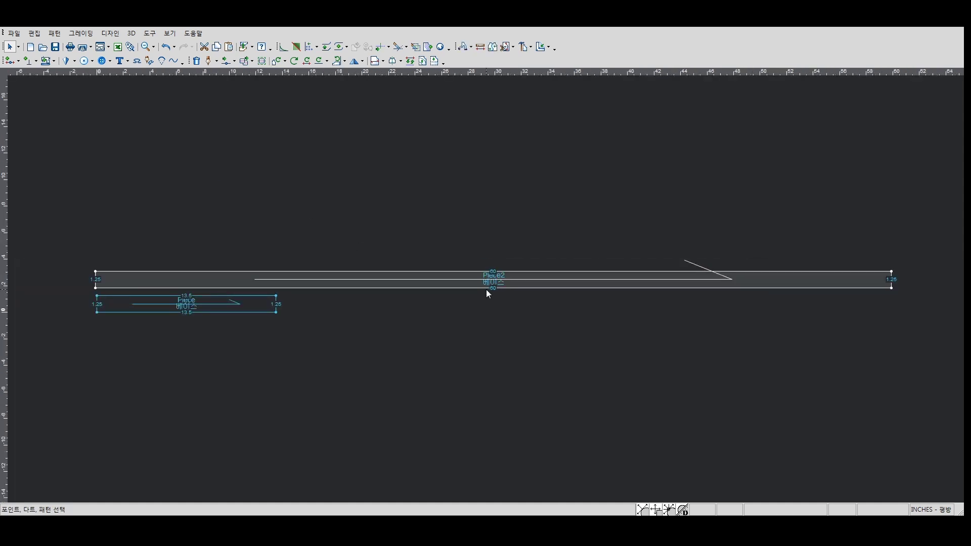
pyautogui.scroll(-1, 470, 287)
pyautogui.scroll(1, 465, 284)
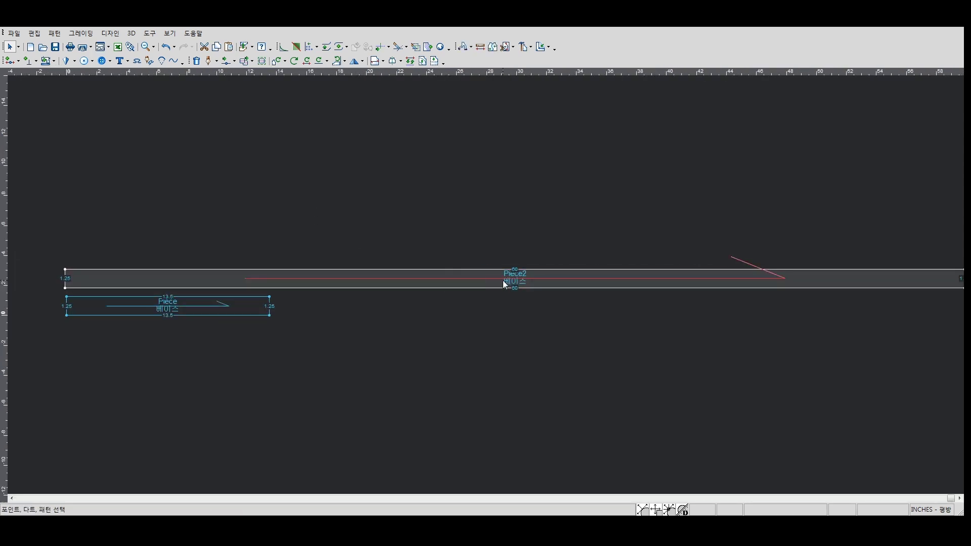
pyautogui.scroll(1, 500, 282)
pyautogui.scroll(-1, 484, 283)
pyautogui.scroll(-2, 484, 291)
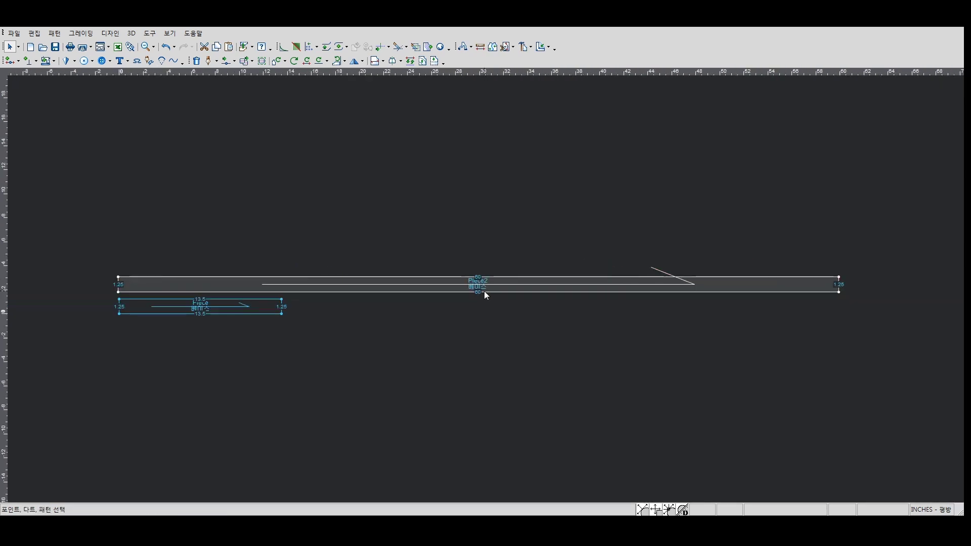
pyautogui.scroll(2, 485, 291)
pyautogui.scroll(-1, 487, 293)
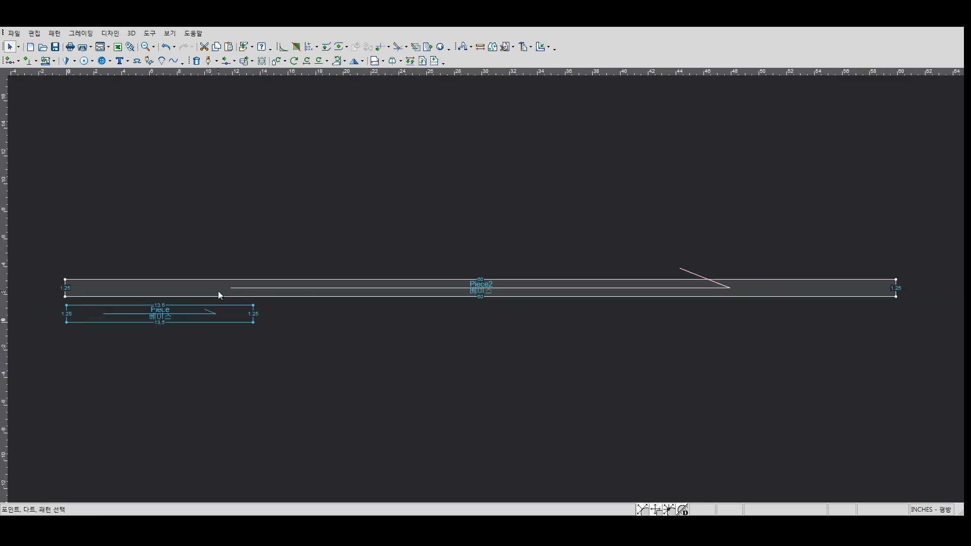
pyautogui.click(14, 33)
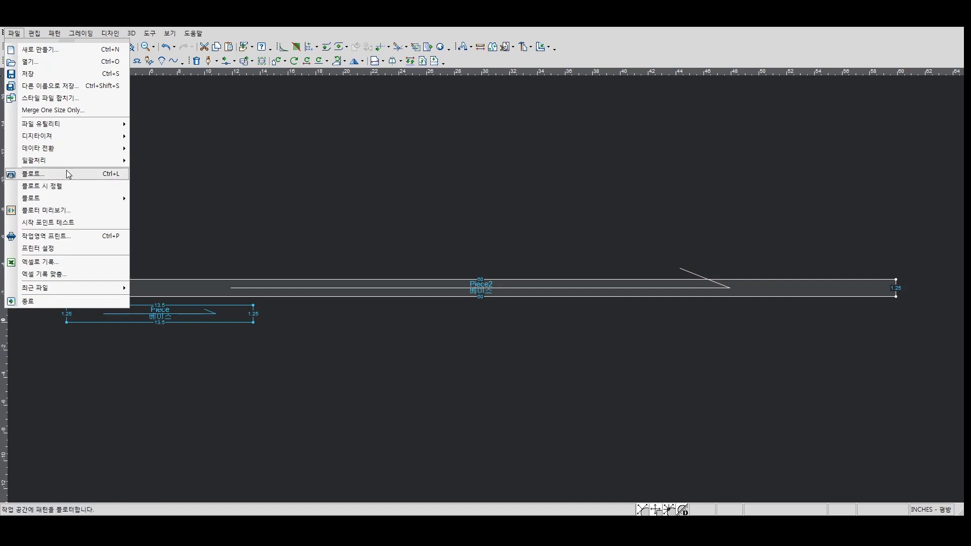
pyautogui.click(326, 290)
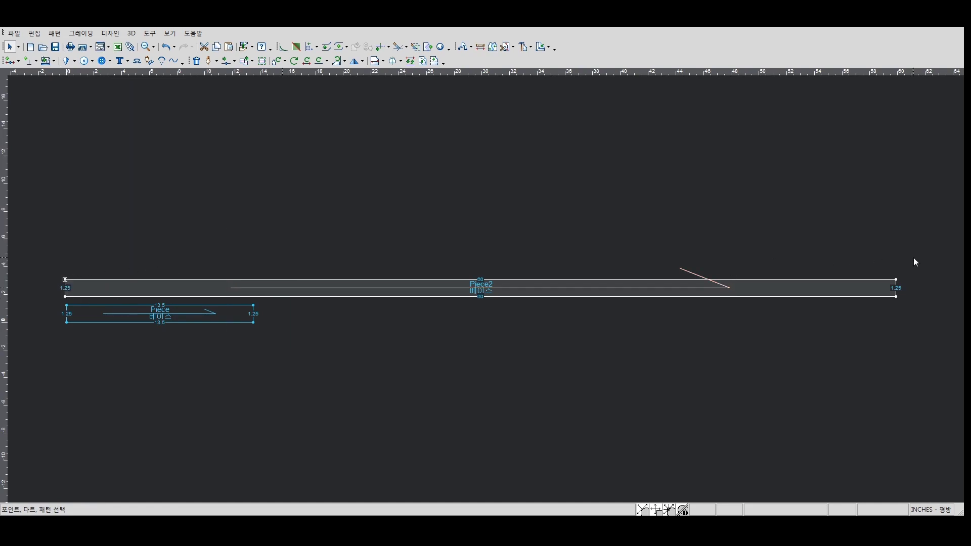
pyautogui.moveTo(27, 179)
pyautogui.mouseDown()
pyautogui.moveTo(661, 403)
pyautogui.moveTo(927, 392)
pyautogui.mouseUp()
pyautogui.moveTo(66, 280); pyautogui.dragTo(98, 284)
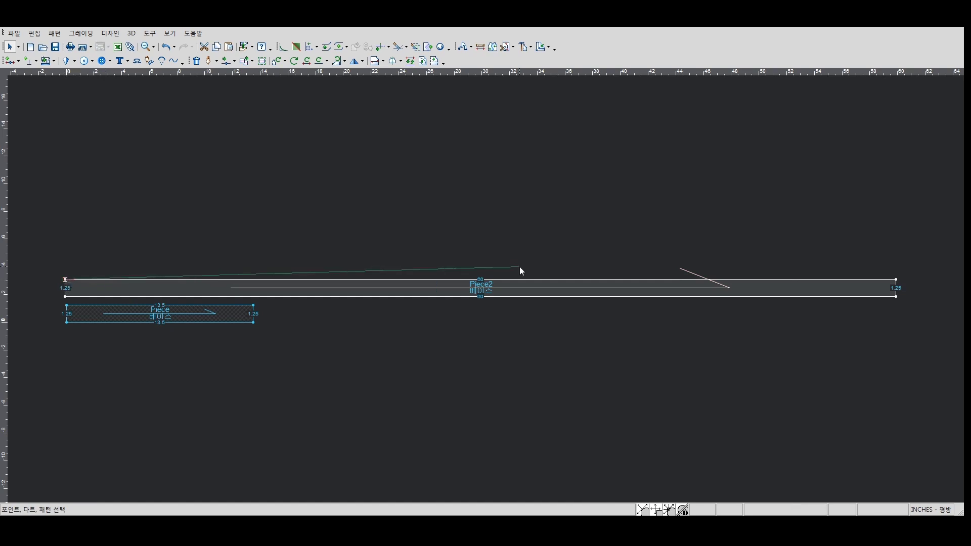
pyautogui.click(895, 280)
pyautogui.click(896, 295)
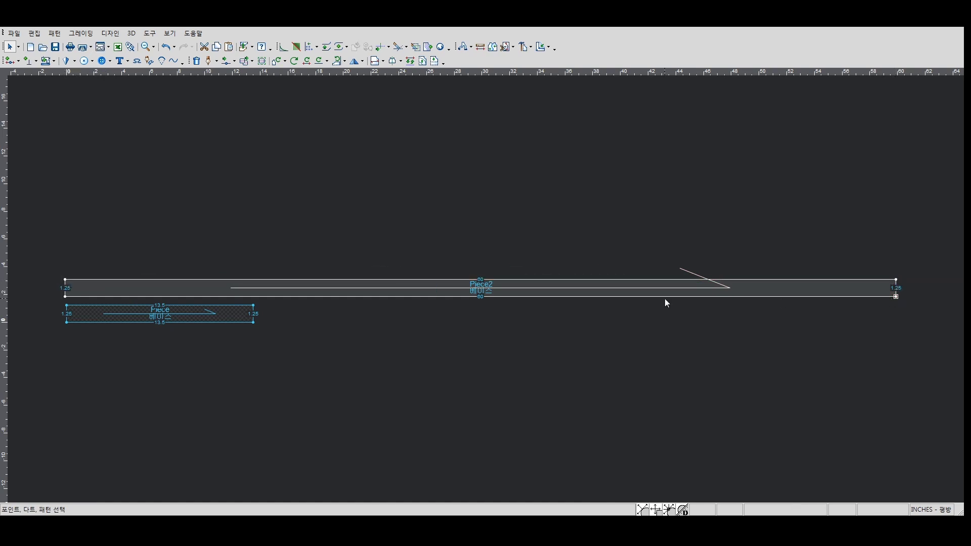
pyautogui.doubleClick(65, 296)
# - Delete Piece2 and the other pieces from the work area, then browse the File commands
pyautogui.click(112, 290)
pyautogui.press('Delete')
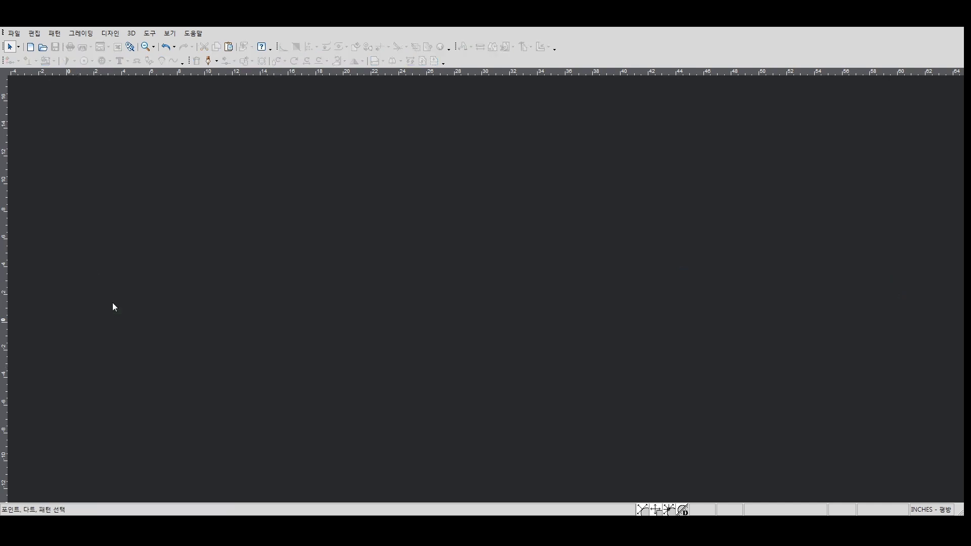
pyautogui.click(15, 33)
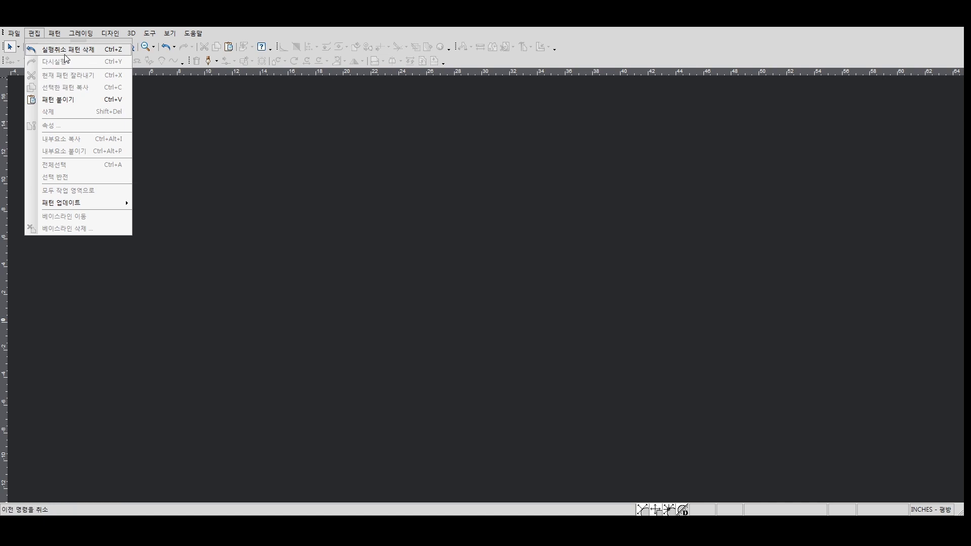
# - Make a 10 by 10 square piece from the canvas context menu
pyautogui.rightClick(373, 202)
pyautogui.click(408, 224)
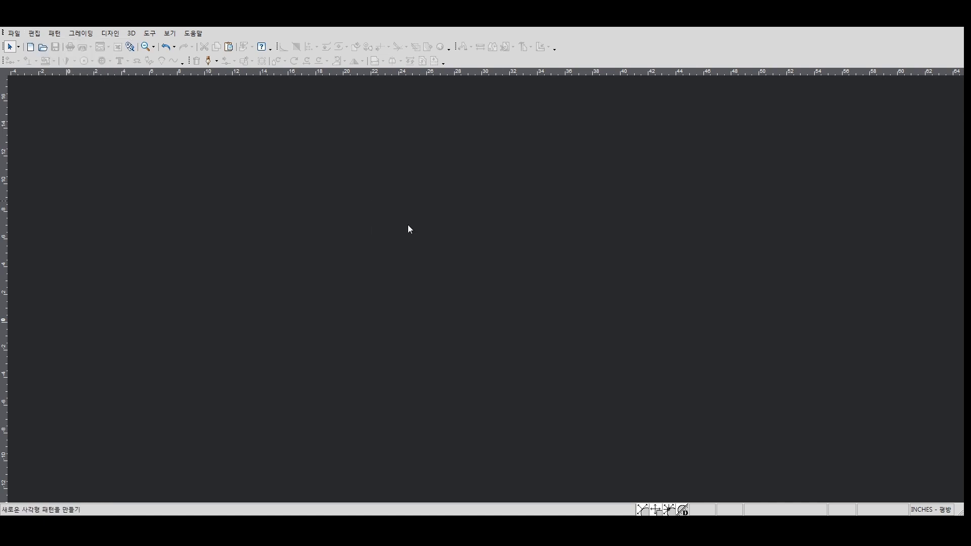
pyautogui.press('Tab')
pyautogui.write('10')
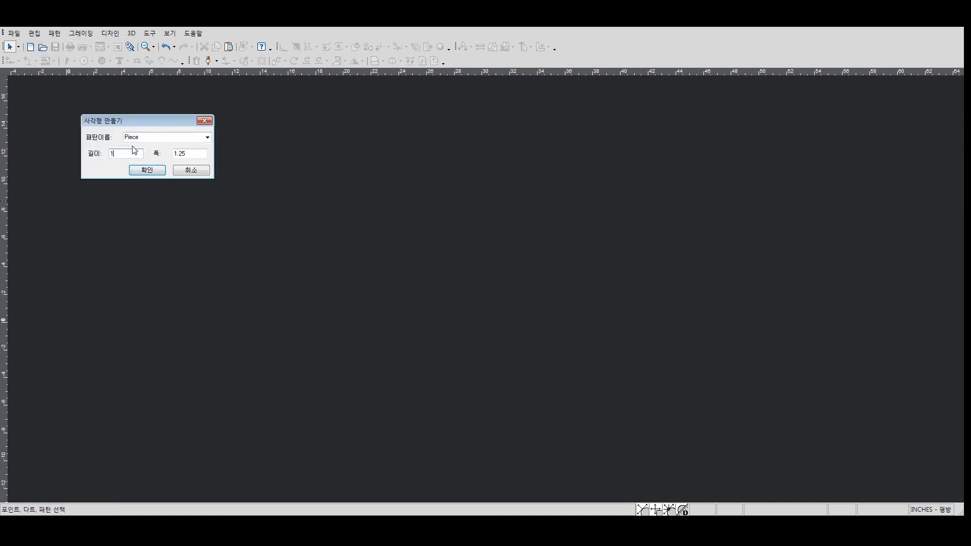
pyautogui.press('Tab')
pyautogui.write('10')
pyautogui.press('Return')
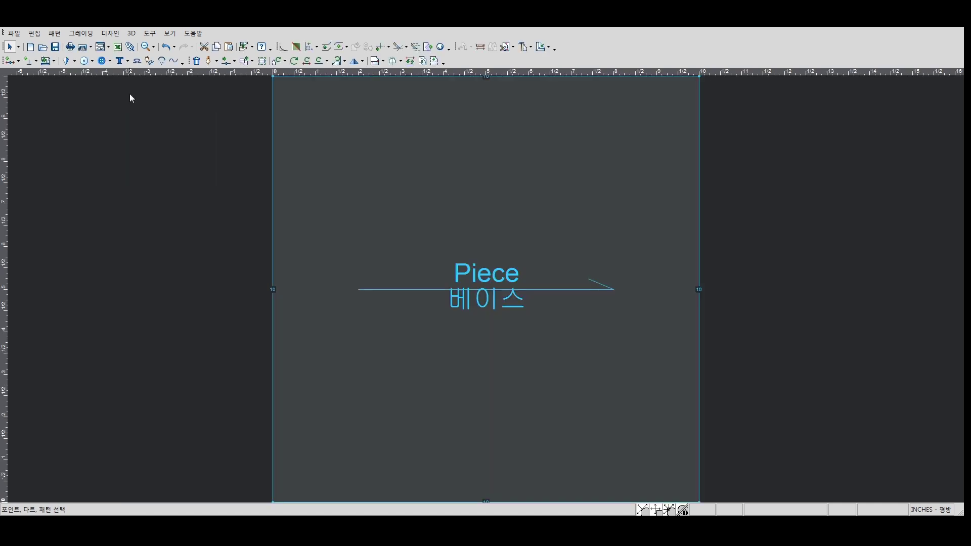
pyautogui.scroll(-1, 487, 290)
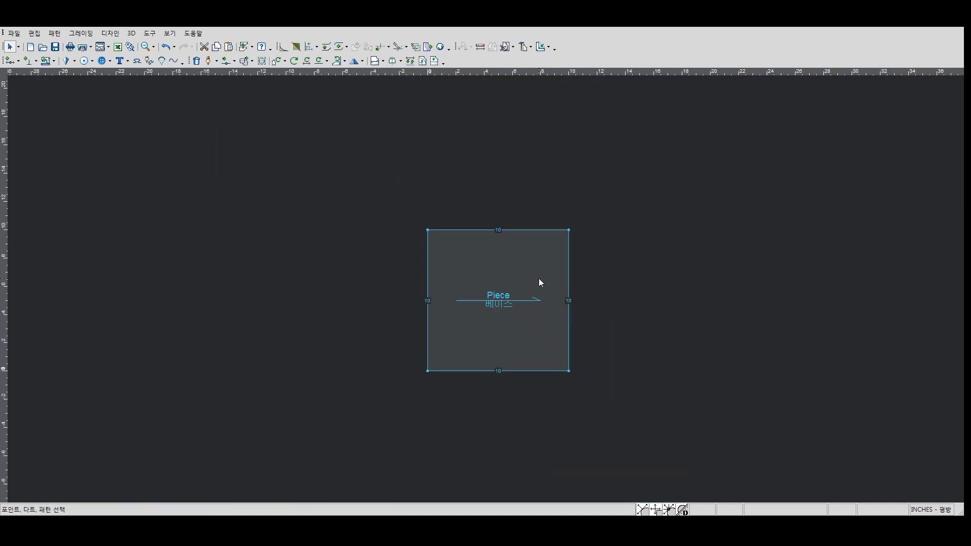
# - Undo the square, check the Edit undo history, then redo to restore it
pyautogui.hotkey('ctrl', 'z')
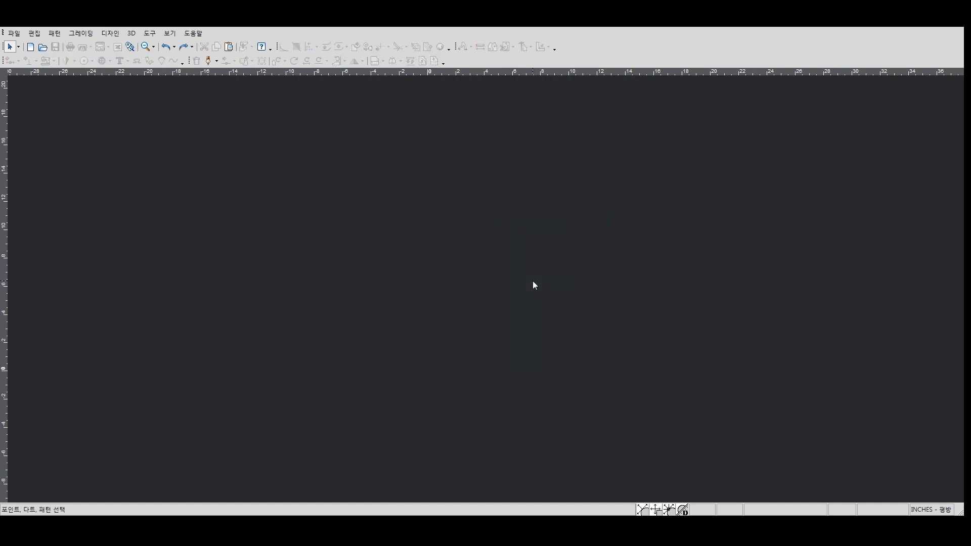
pyautogui.click(54, 32)
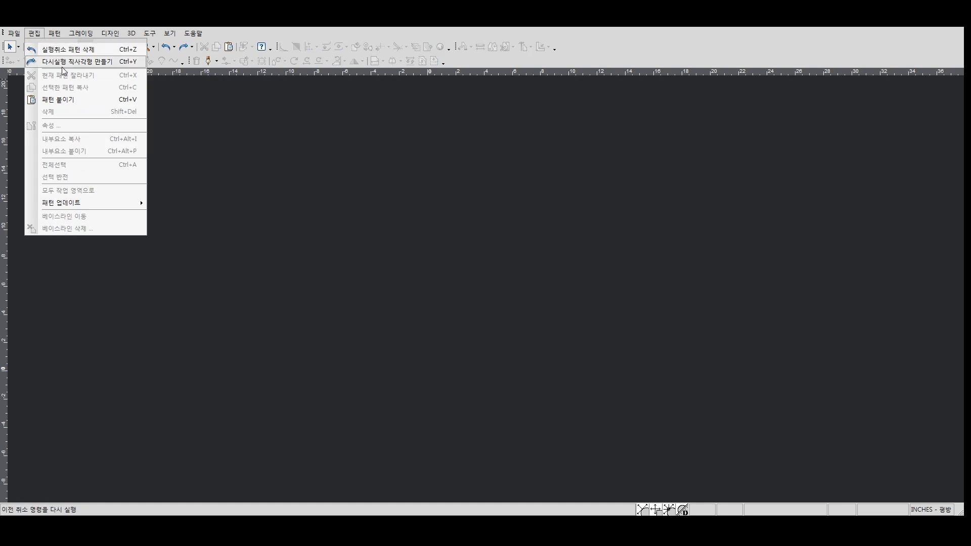
pyautogui.click(339, 255)
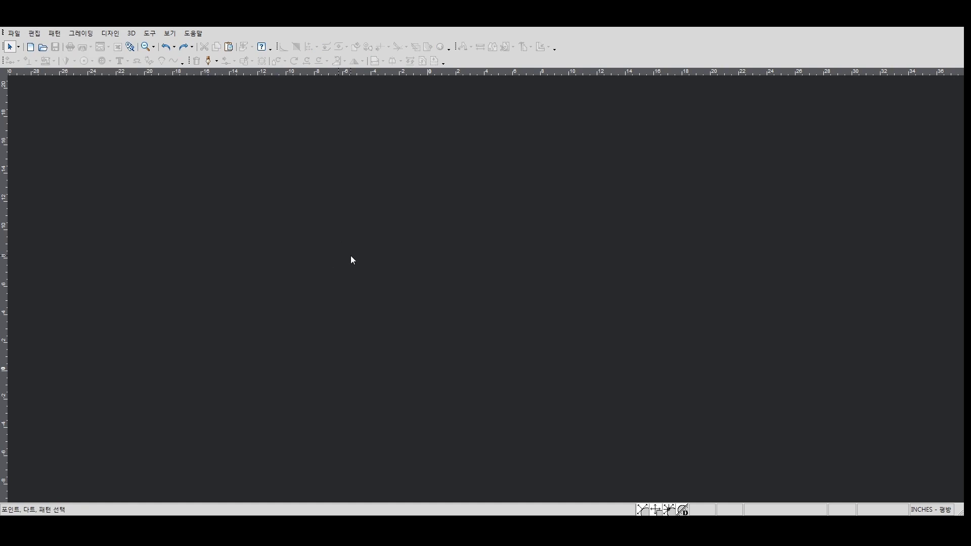
pyautogui.hotkey('ctrl', 'y')
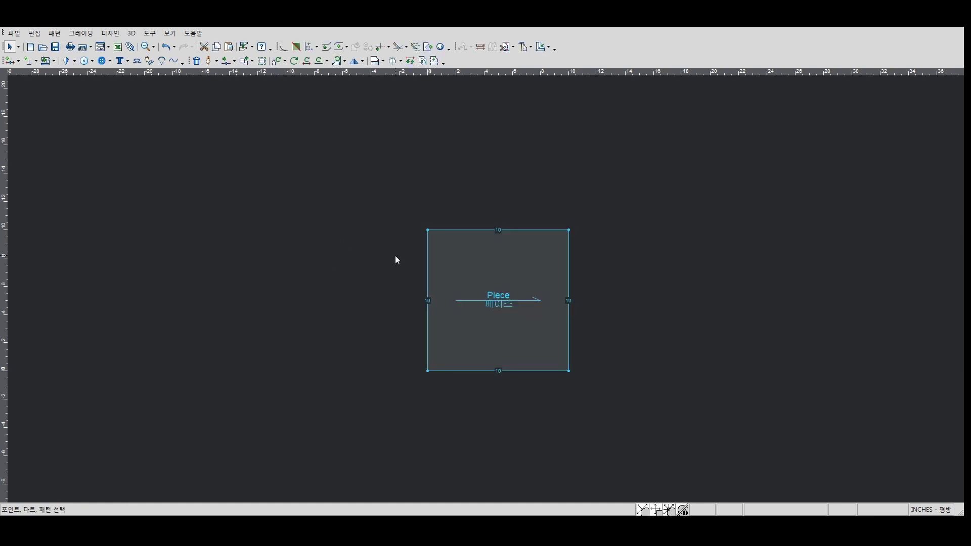
# - Paste and duplicate the square Piece, then duplicate the top pair below for four pieces
pyautogui.click(55, 33)
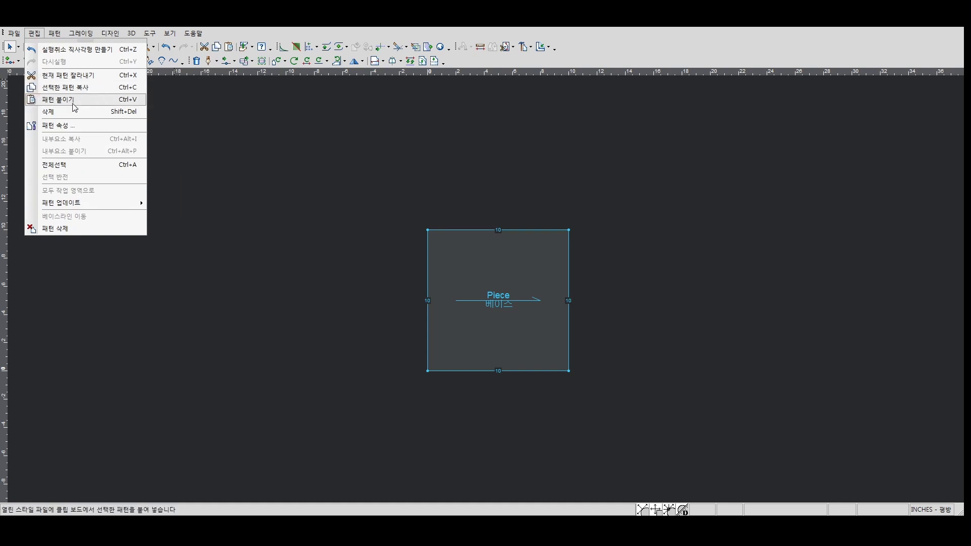
pyautogui.click(481, 277)
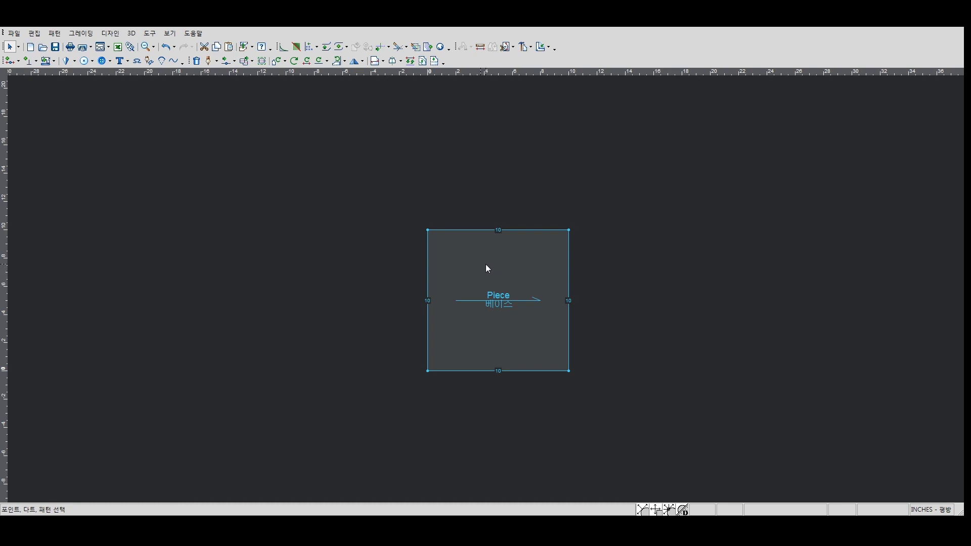
pyautogui.hotkey('ctrl', 'v')
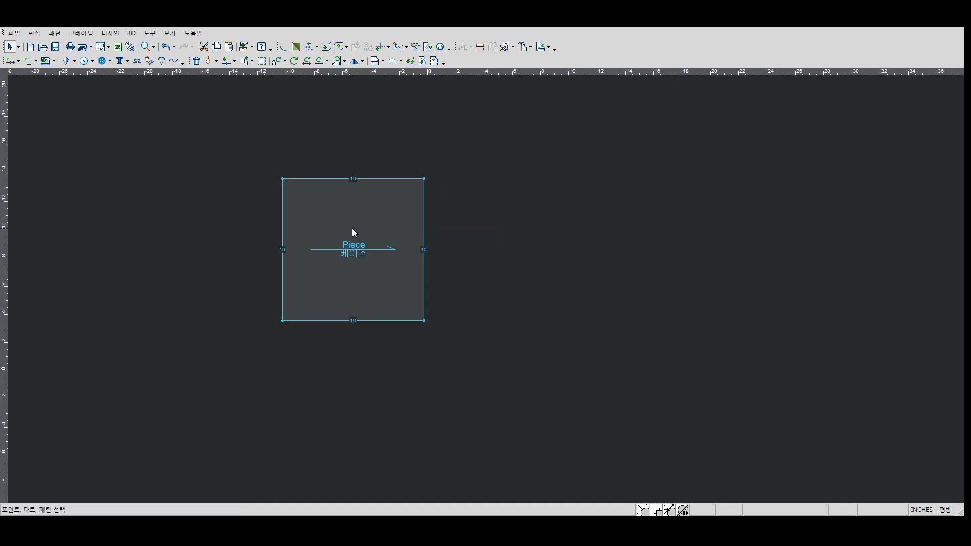
pyautogui.hotkey('ctrl', 'd')
pyautogui.moveTo(425, 169); pyautogui.dragTo(556, 202)
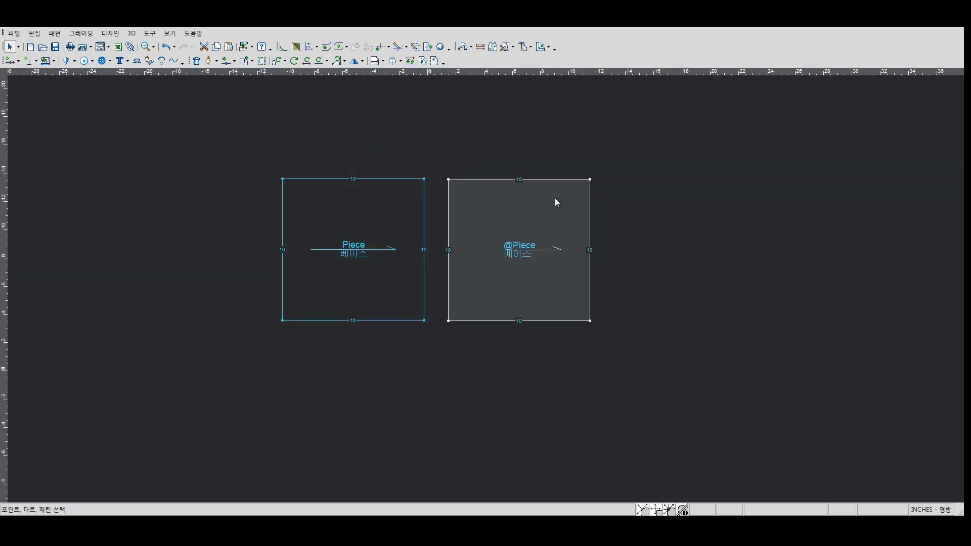
pyautogui.moveTo(131, 118); pyautogui.dragTo(741, 390)
pyautogui.hotkey('ctrl', 'd')
pyautogui.moveTo(598, 201); pyautogui.dragTo(575, 364)
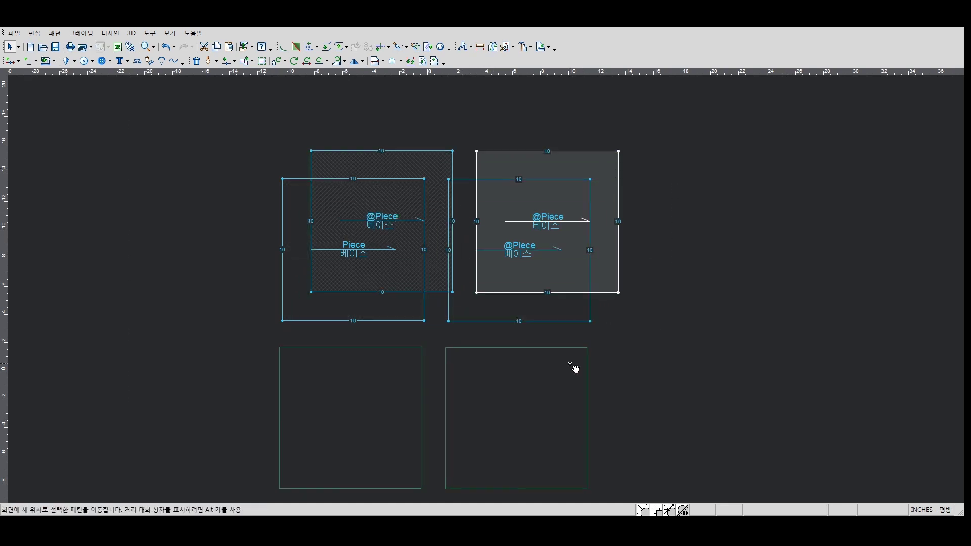
pyautogui.click(632, 353)
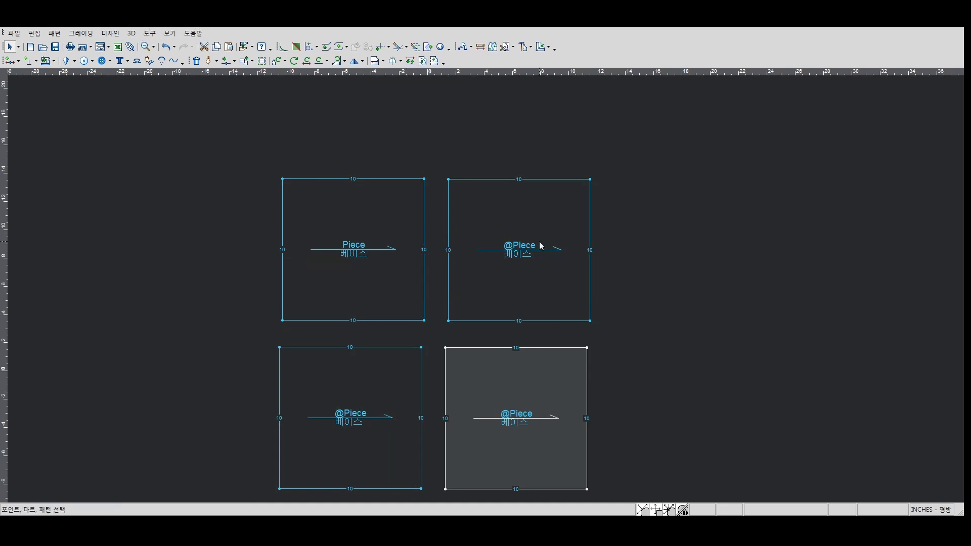
# - Arrange the four squares edge to edge in a two-by-two grid and select them all
pyautogui.click(515, 246)
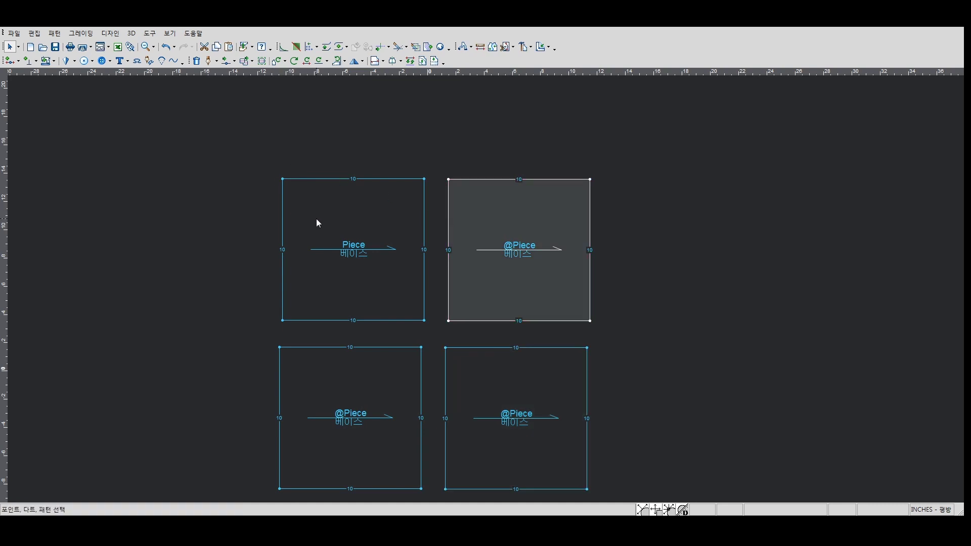
pyautogui.moveTo(317, 218); pyautogui.dragTo(815, 233)
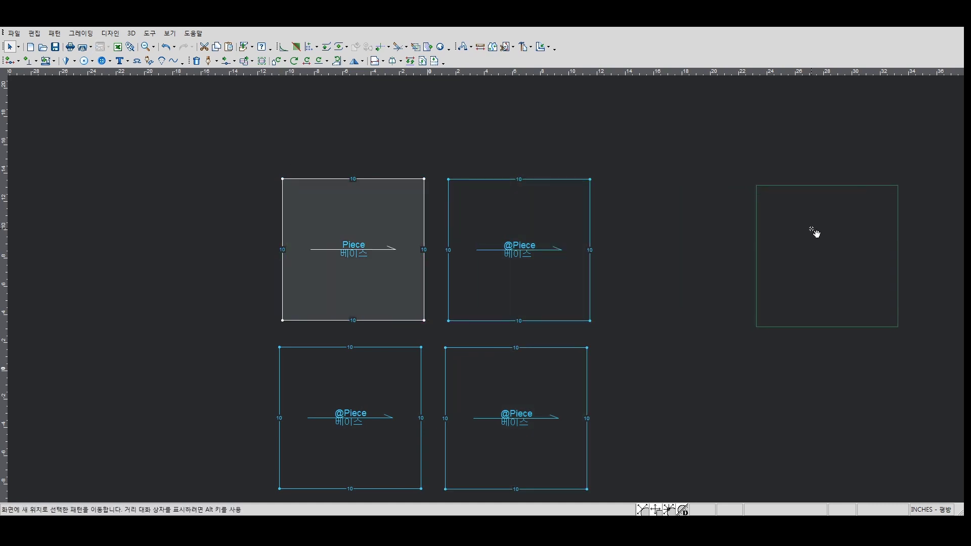
pyautogui.moveTo(815, 232); pyautogui.dragTo(840, 232)
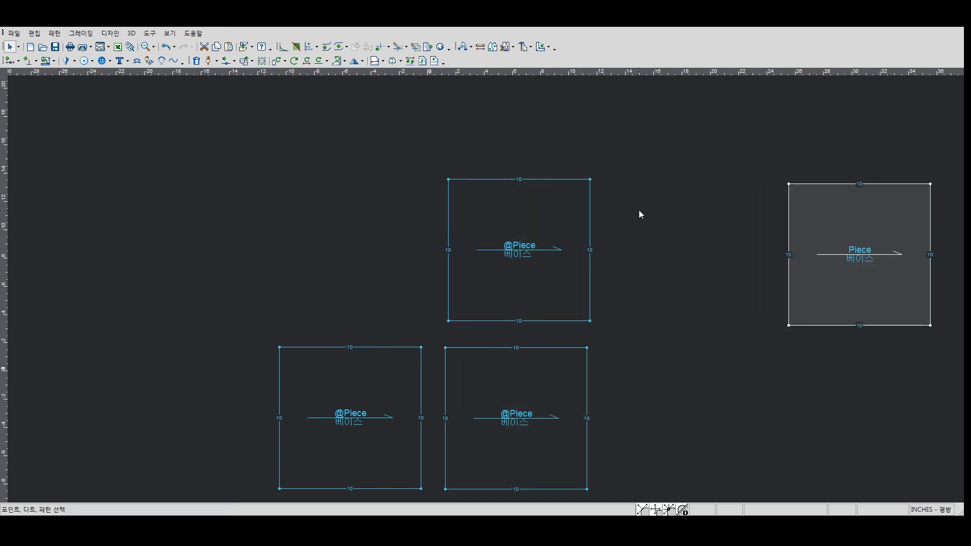
pyautogui.moveTo(505, 221); pyautogui.dragTo(451, 213)
pyautogui.click(874, 212)
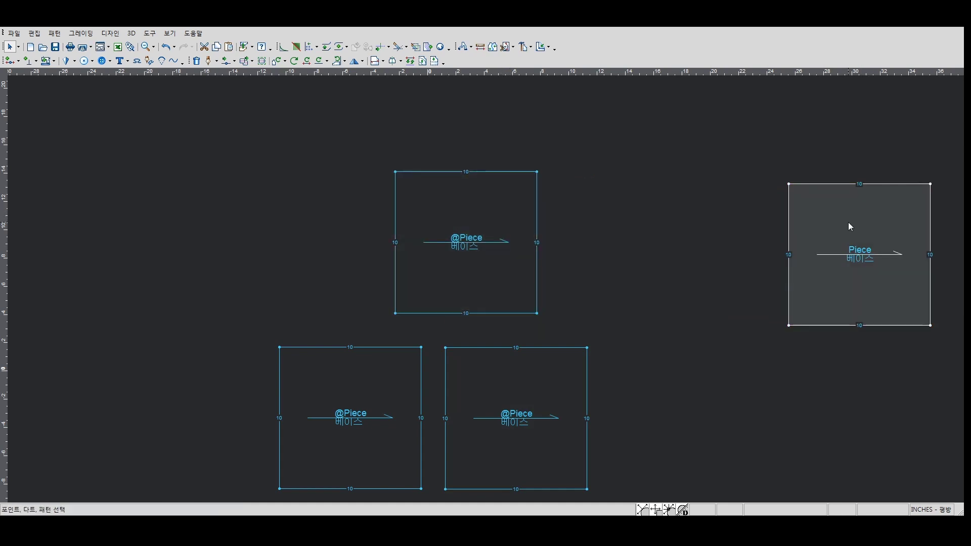
pyautogui.moveTo(858, 224)
pyautogui.mouseDown()
pyautogui.moveTo(198, 215)
pyautogui.moveTo(275, 223)
pyautogui.mouseUp()
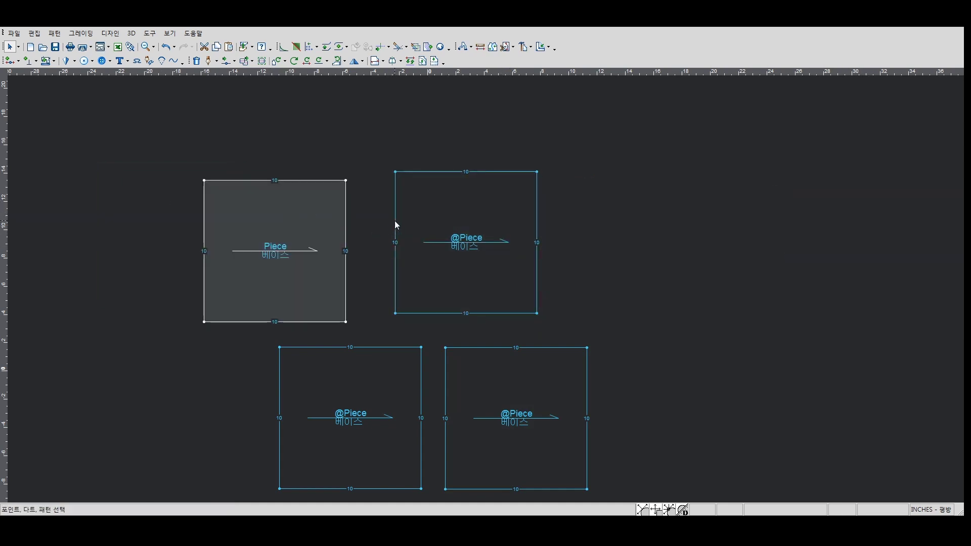
pyautogui.moveTo(397, 225); pyautogui.dragTo(451, 229)
pyautogui.moveTo(262, 238); pyautogui.dragTo(362, 232)
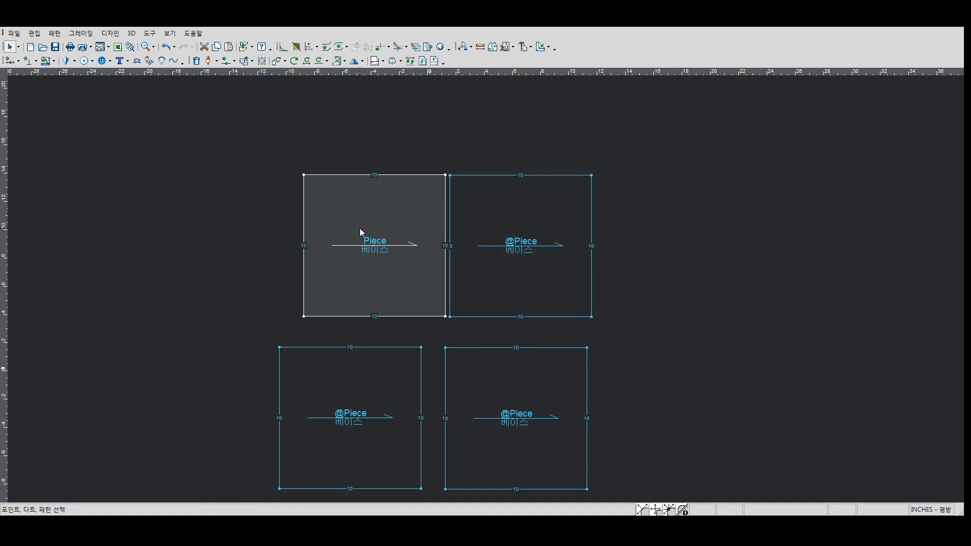
pyautogui.moveTo(254, 136); pyautogui.dragTo(657, 500)
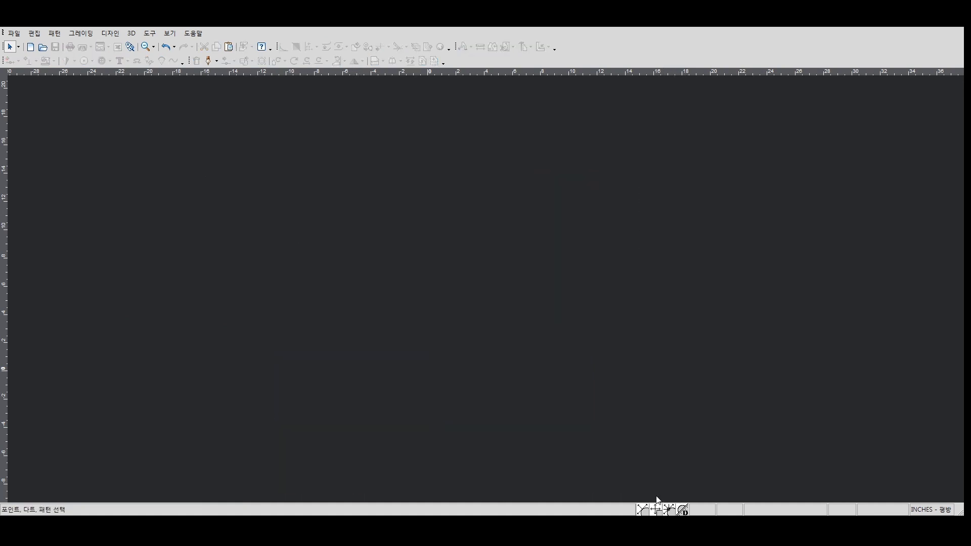
pyautogui.click(57, 34)
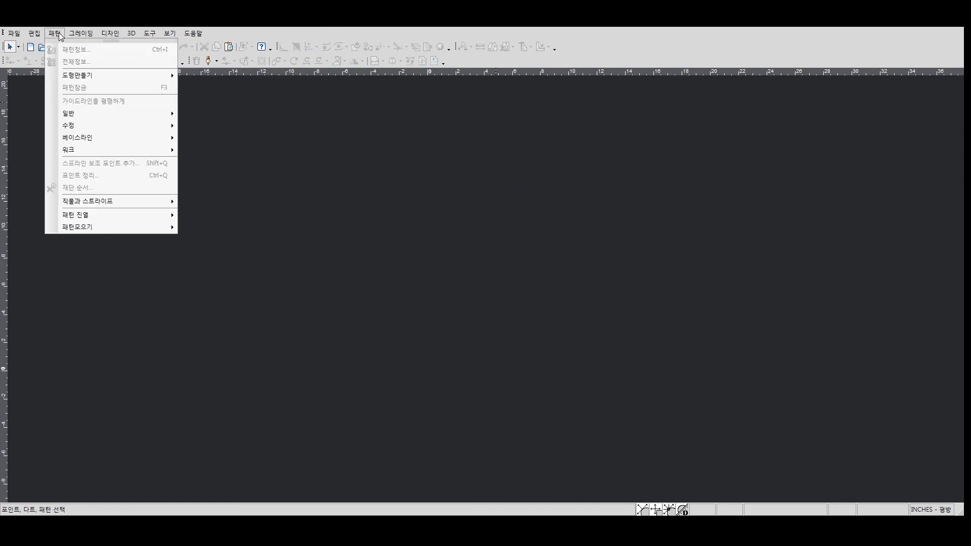
pyautogui.moveTo(78, 75)
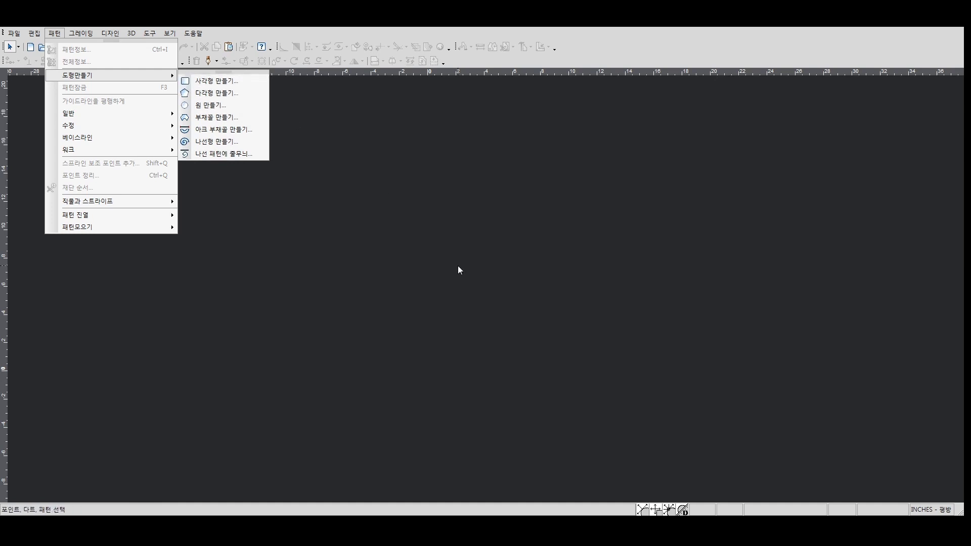
pyautogui.click(231, 88)
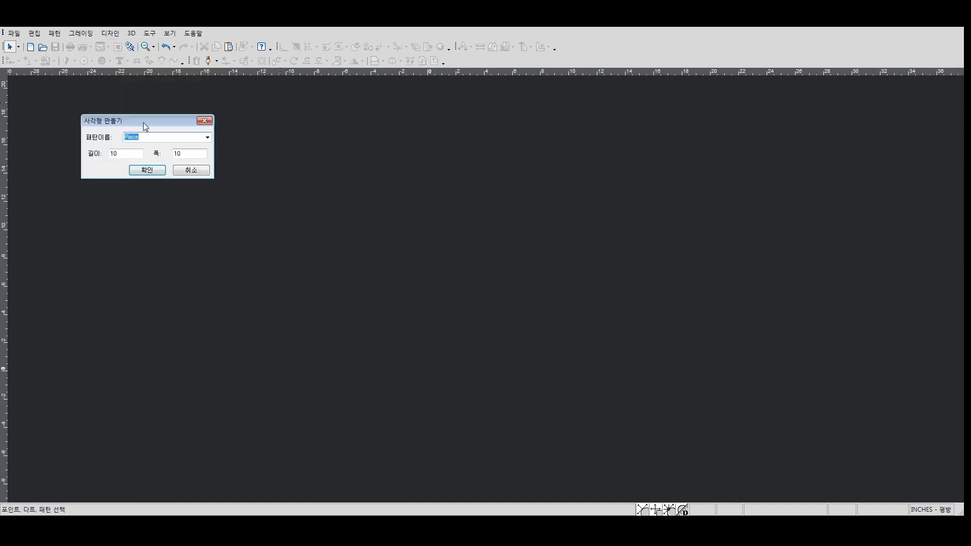
pyautogui.moveTo(144, 124); pyautogui.dragTo(610, 223)
pyautogui.doubleClick(578, 252)
pyautogui.doubleClick(641, 252)
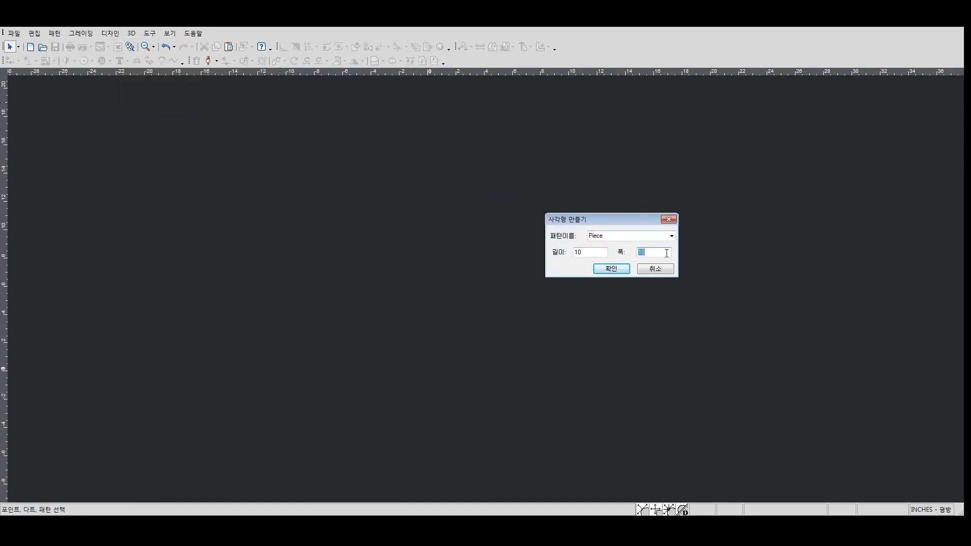
pyautogui.click(599, 268)
pyautogui.scroll(-2, 487, 292)
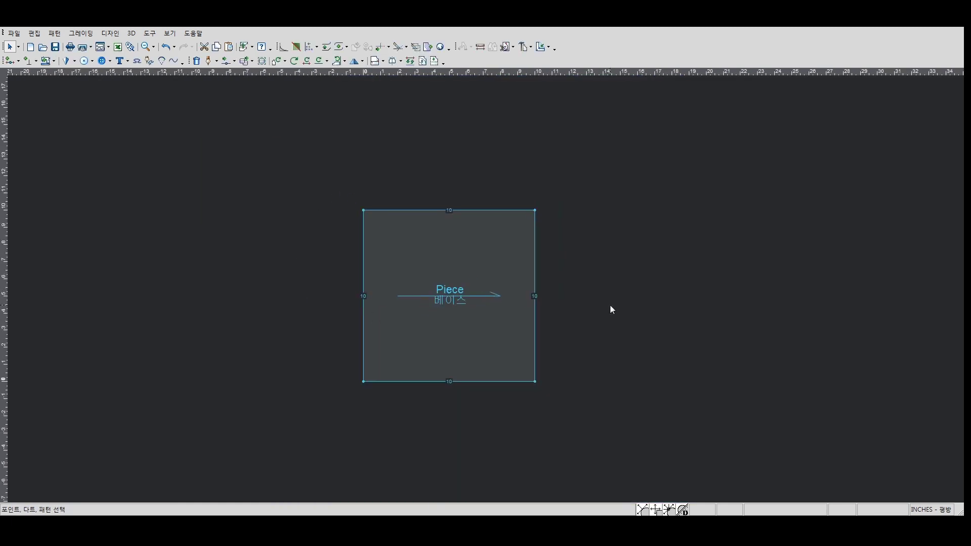
pyautogui.press('d')
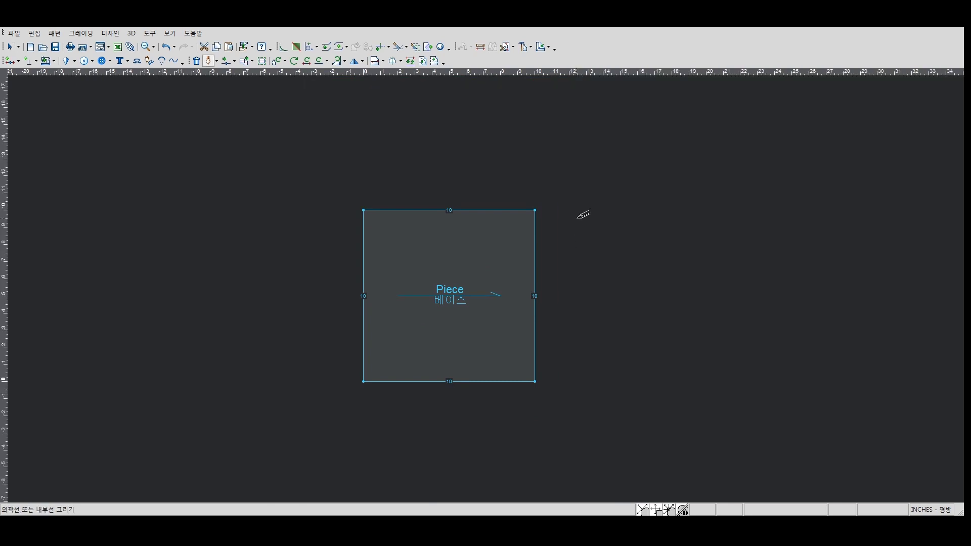
pyautogui.press('Return')
pyautogui.click(578, 212)
pyautogui.click(579, 369)
pyautogui.click(731, 347)
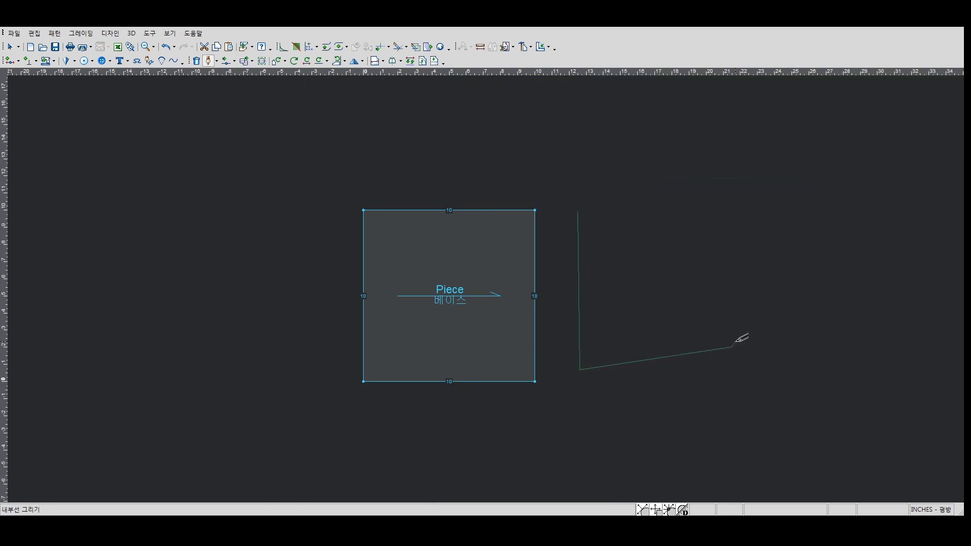
pyautogui.click(688, 205)
pyautogui.press('Return')
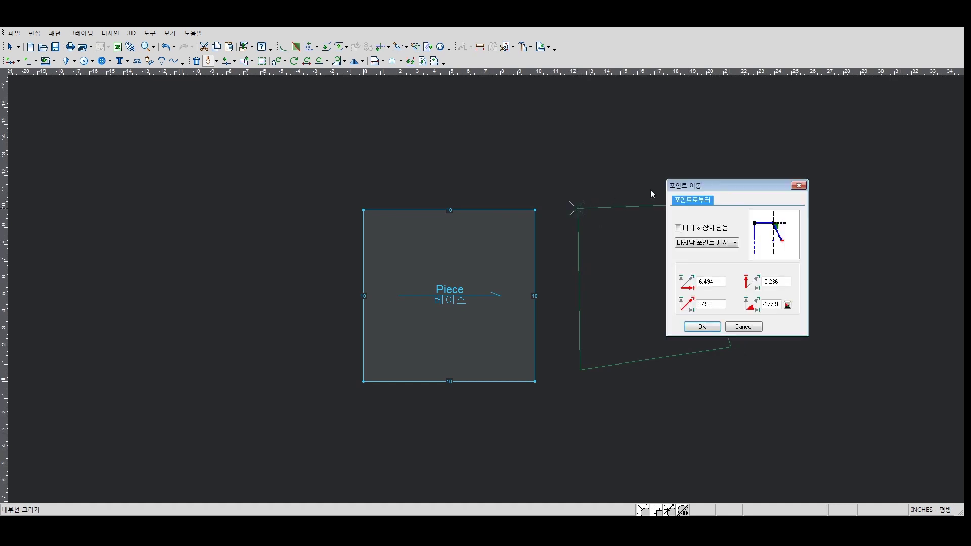
pyautogui.click(713, 330)
pyautogui.rightClick(546, 153)
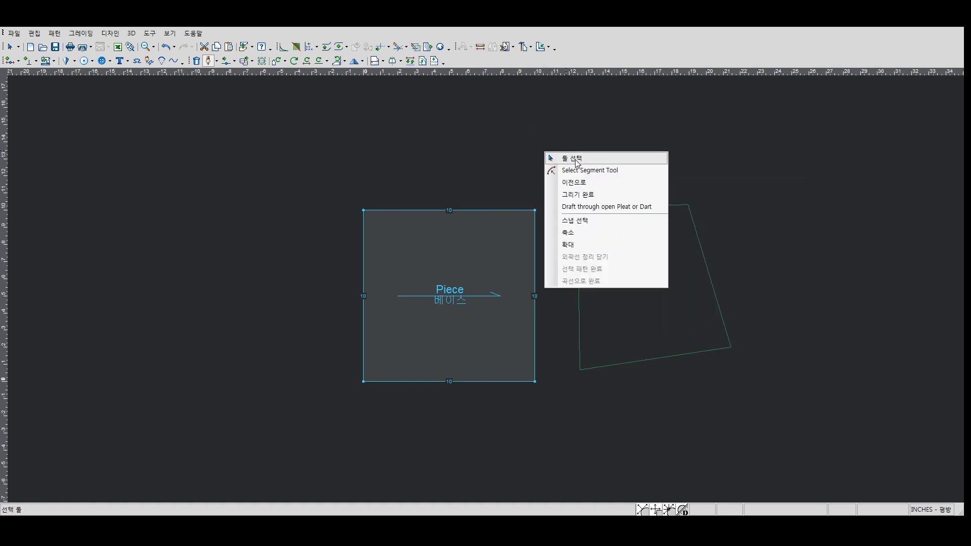
pyautogui.click(577, 193)
pyautogui.rightClick(519, 177)
pyautogui.click(539, 183)
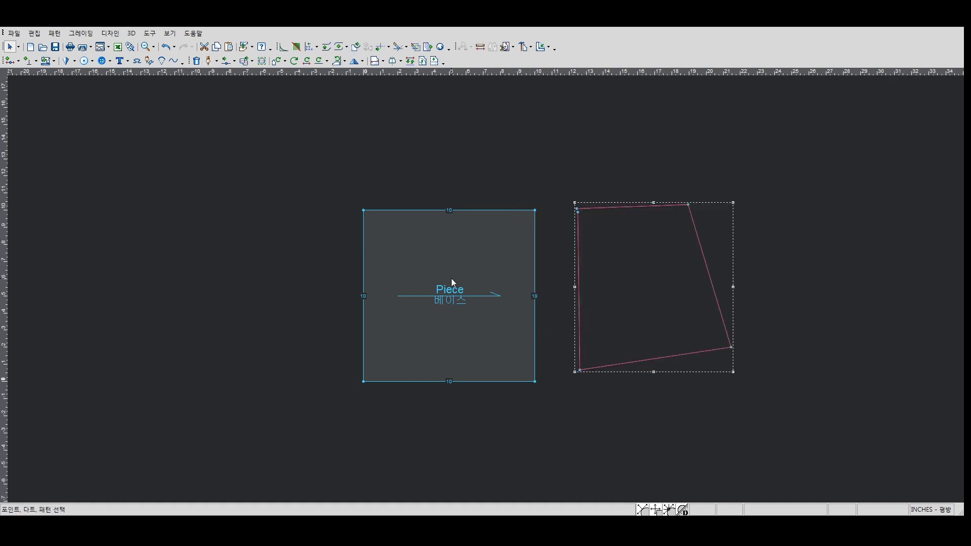
pyautogui.hotkey('ctrl', 'z')
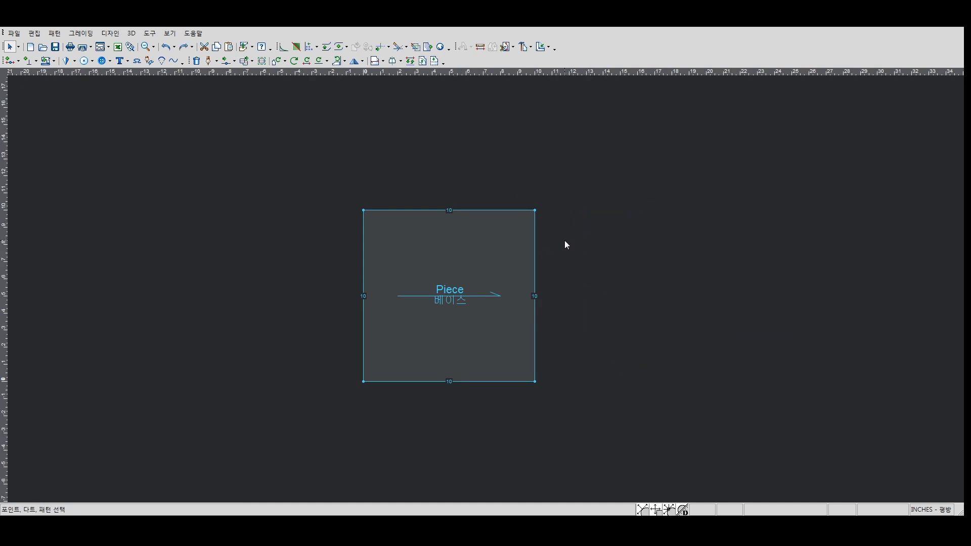
pyautogui.hotkey('ctrl', 'z')
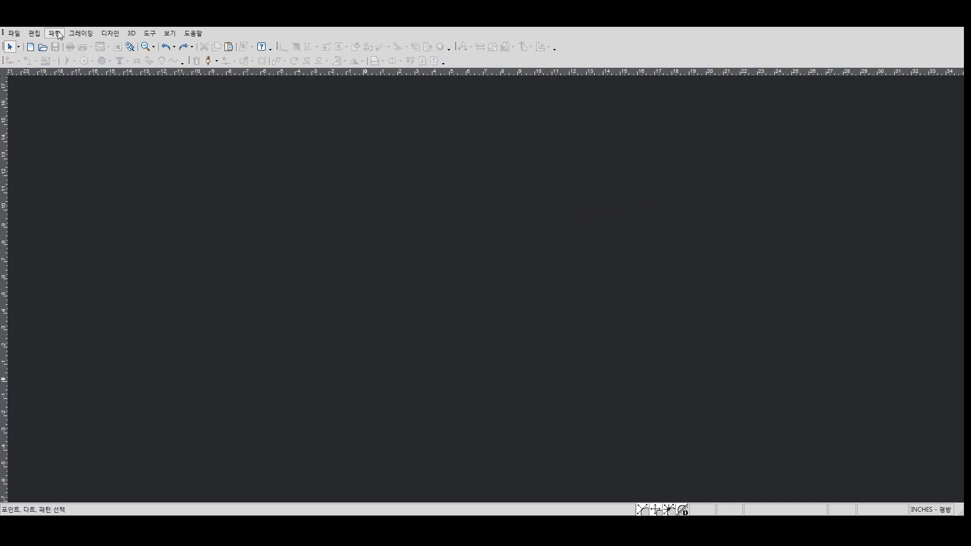
pyautogui.click(57, 33)
pyautogui.moveTo(91, 125)
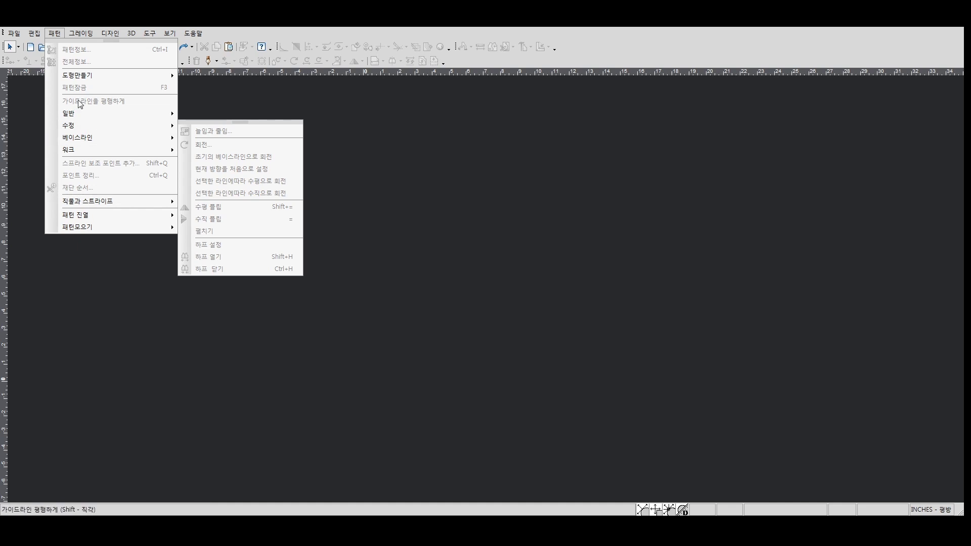
pyautogui.click(51, 36)
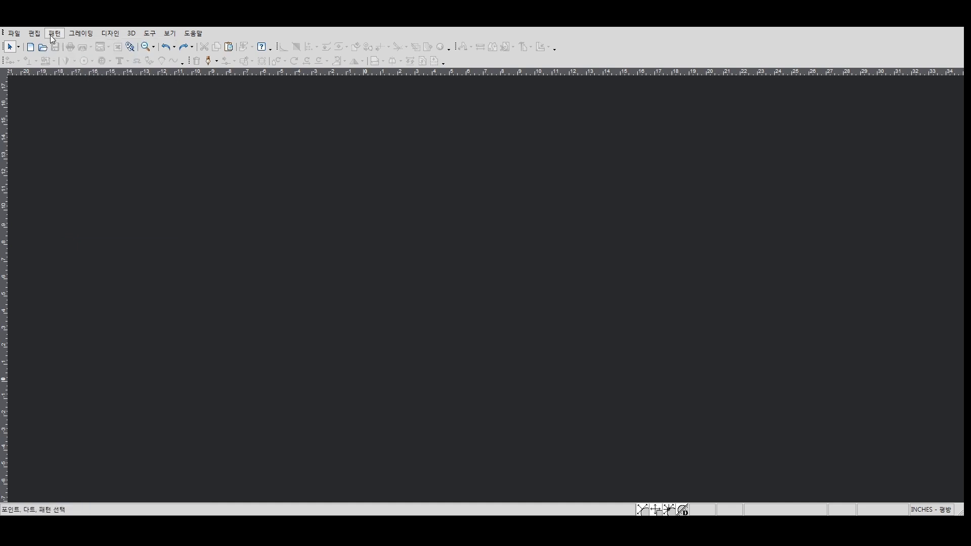
pyautogui.click(51, 36)
# - Browse the 그레이딩 grading menu, then open the 디자인 design menu
pyautogui.click(74, 36)
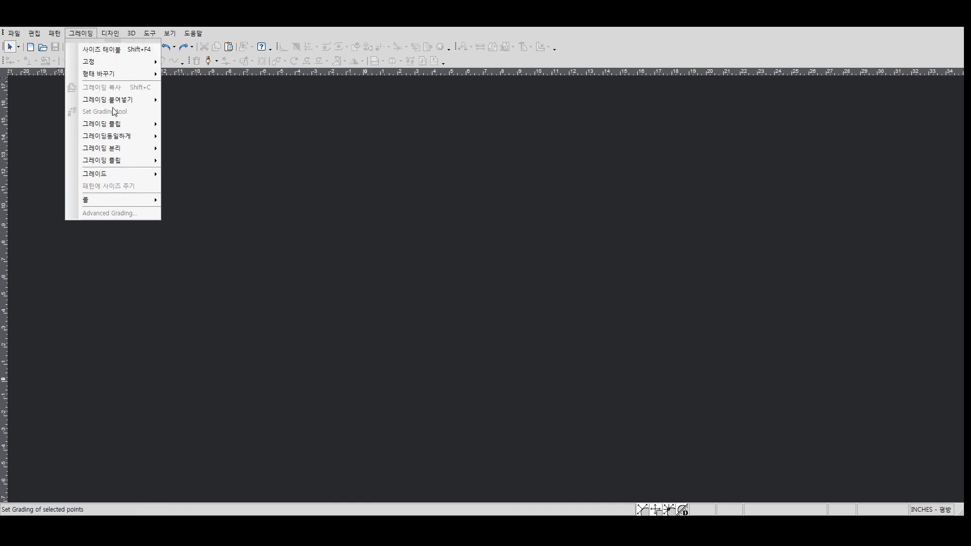
pyautogui.click(73, 32)
pyautogui.click(109, 33)
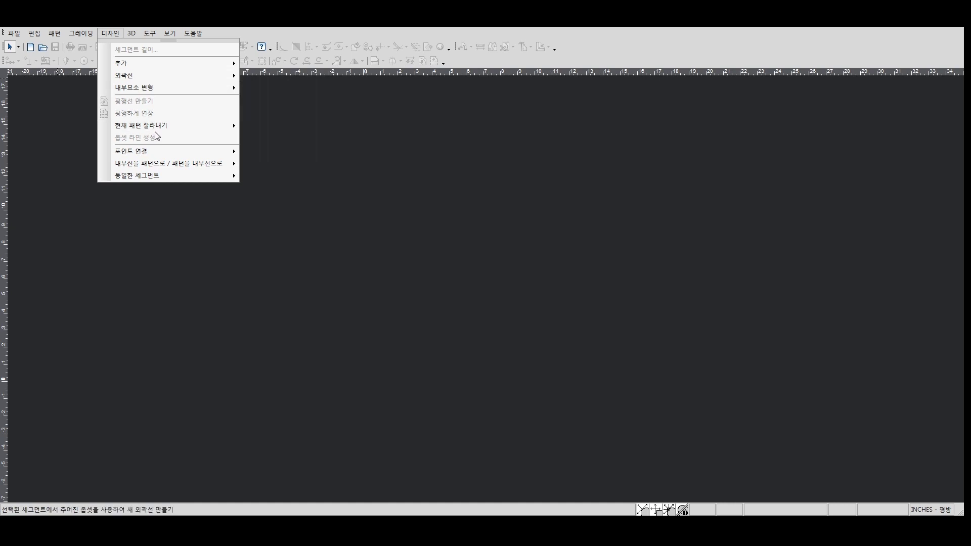
pyautogui.moveTo(132, 33)
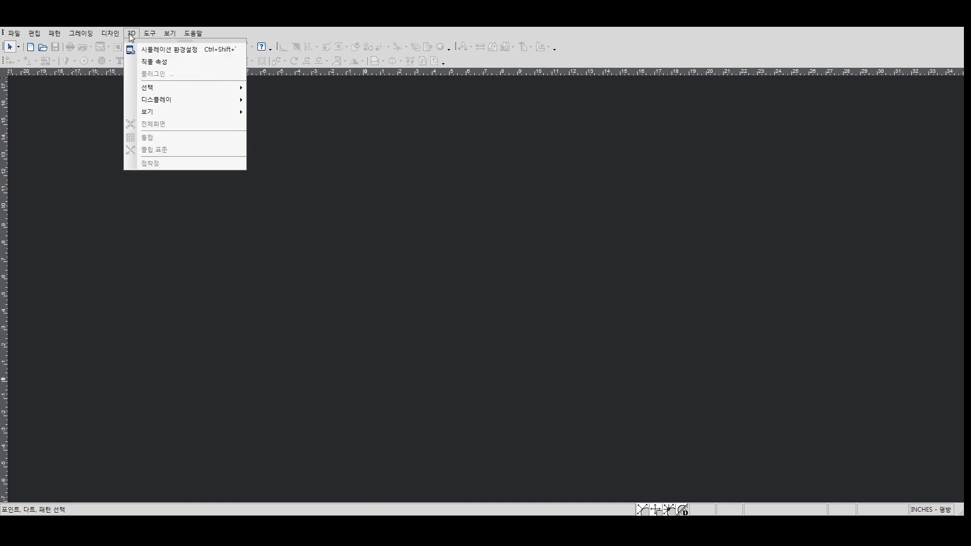
# - Close the 3D command menu and reopen it
pyautogui.click(415, 257)
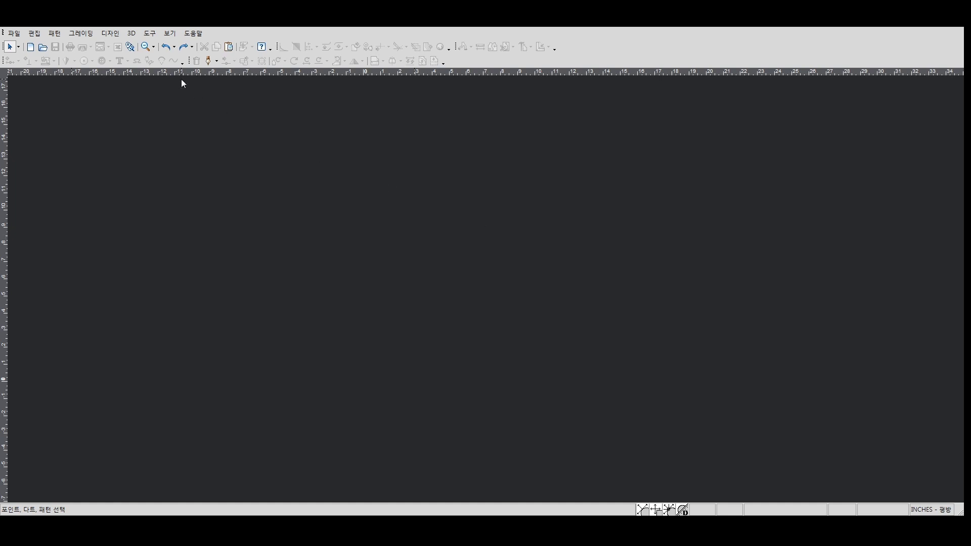
pyautogui.click(131, 34)
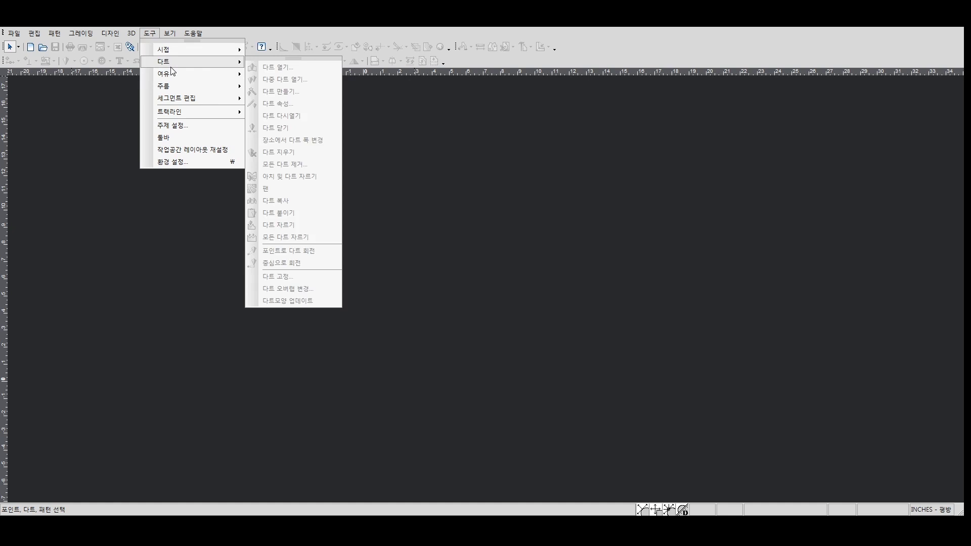
# - Check Preferences units: keep inches, 0.001 tolerance and decimal inch format, then cancel
pyautogui.click(182, 163)
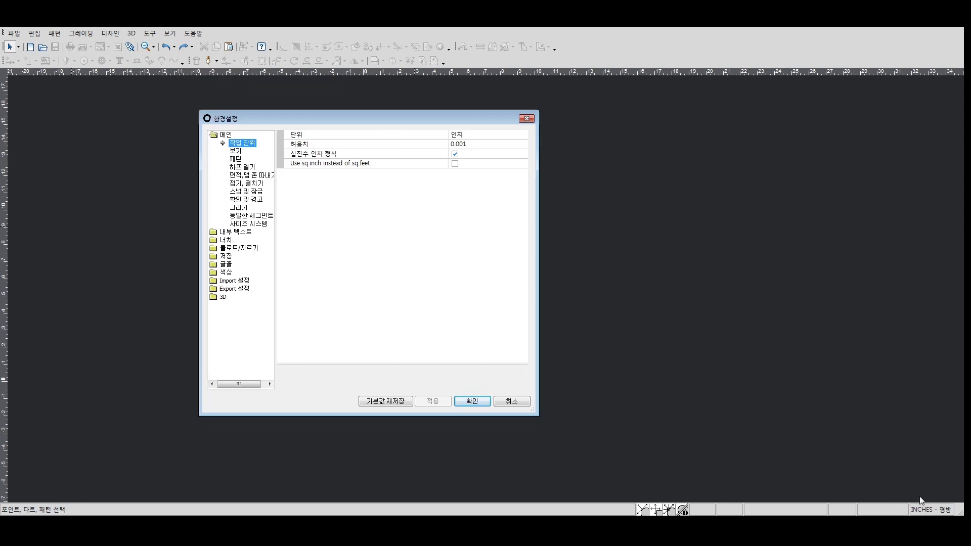
pyautogui.click(462, 135)
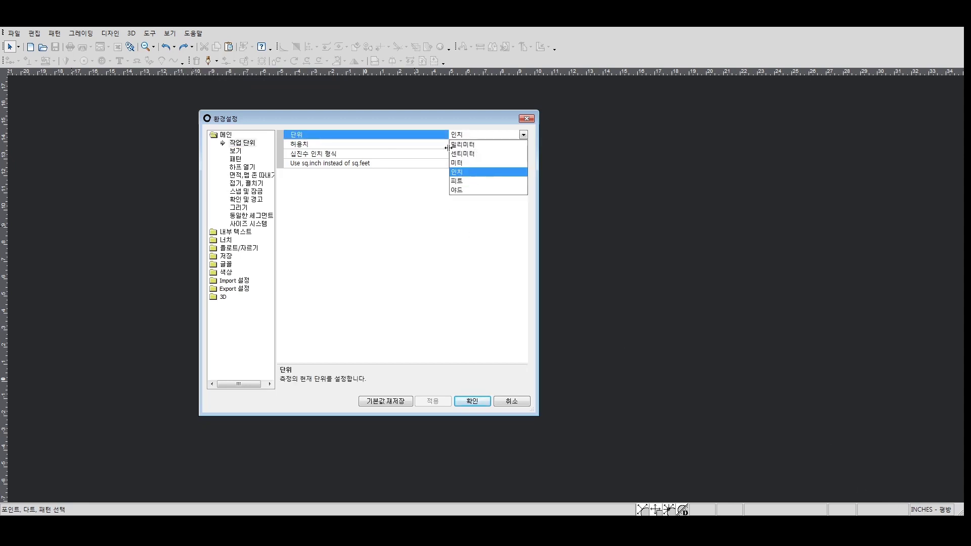
pyautogui.click(391, 236)
pyautogui.click(465, 147)
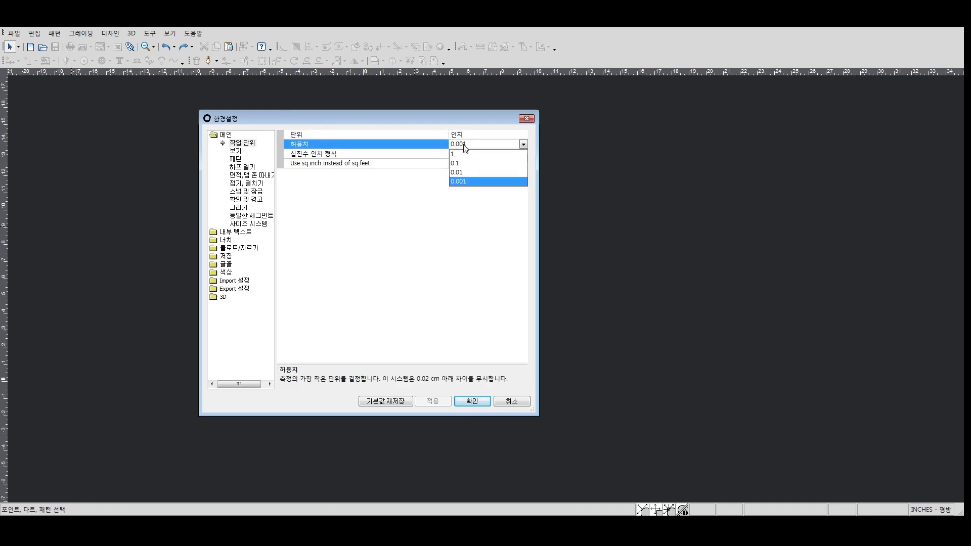
pyautogui.click(376, 200)
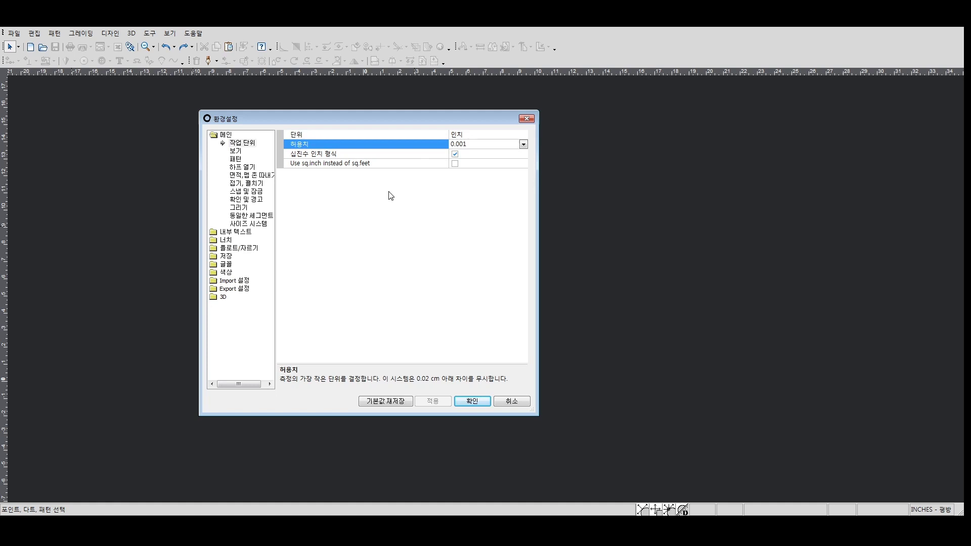
pyautogui.click(456, 157)
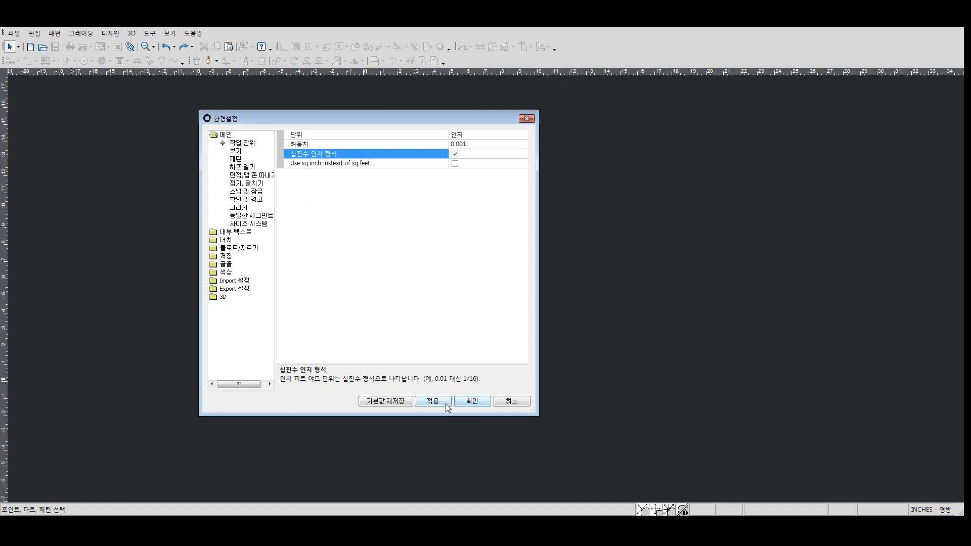
pyautogui.click(512, 402)
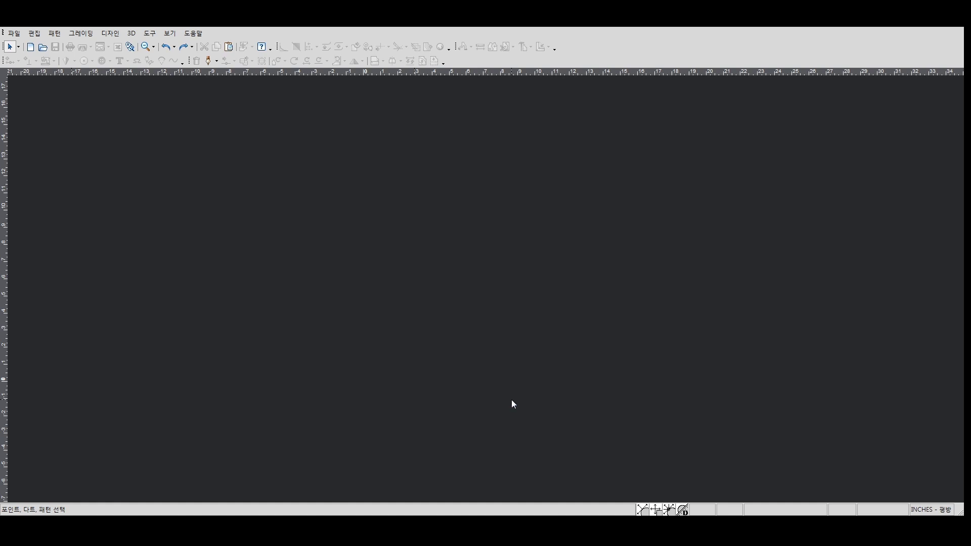
# - Show the pattern window and add a 10 by 10 rectangle piece named Piece
pyautogui.click(149, 35)
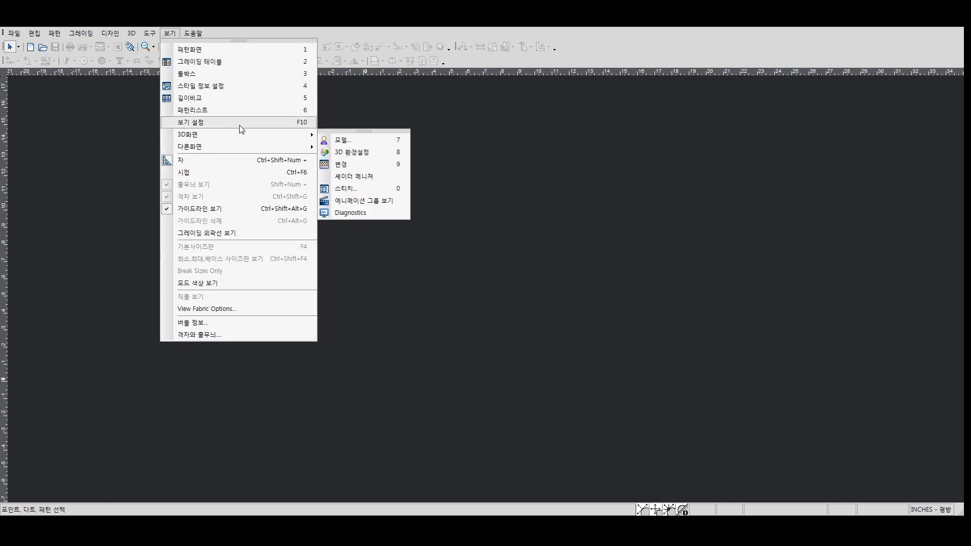
pyautogui.moveTo(169, 32)
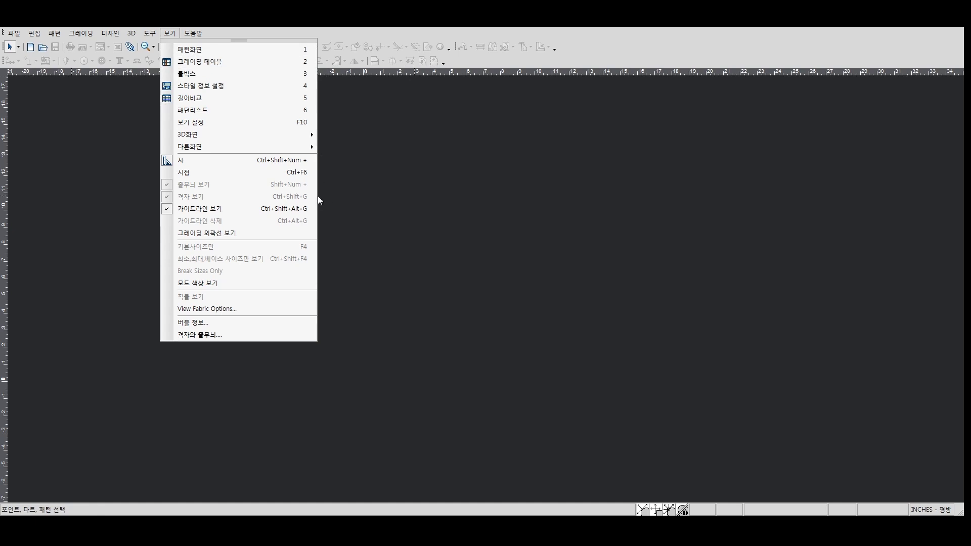
pyautogui.click(291, 51)
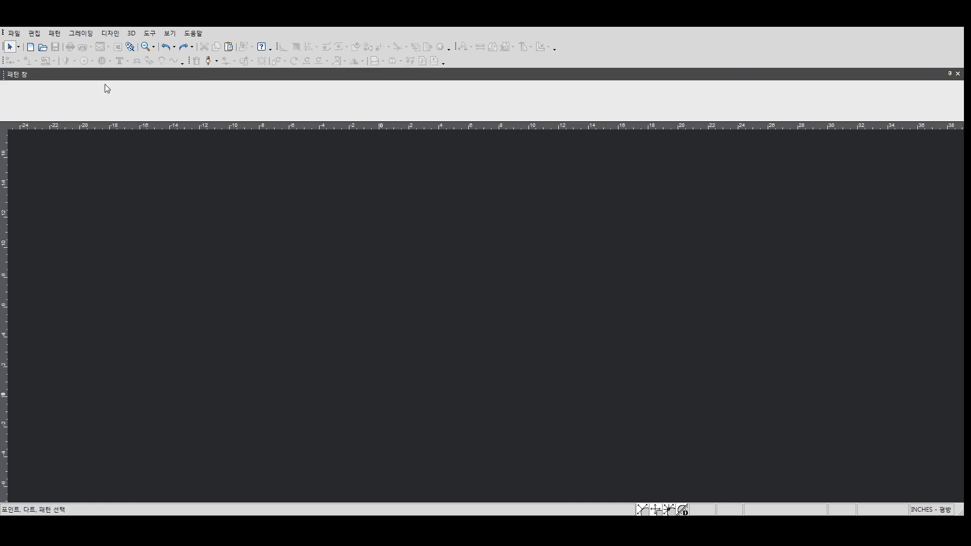
pyautogui.rightClick(296, 286)
pyautogui.click(324, 306)
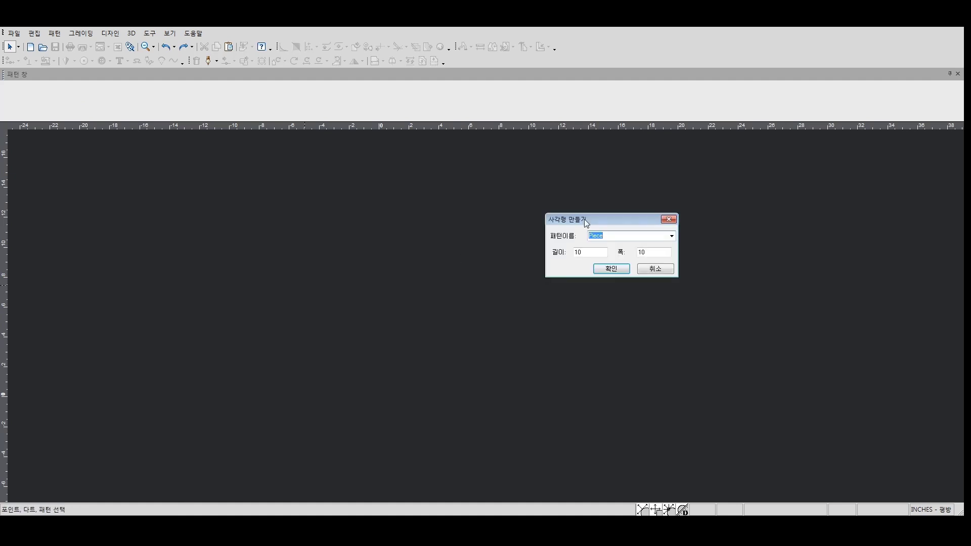
pyautogui.click(604, 269)
pyautogui.click(14, 97)
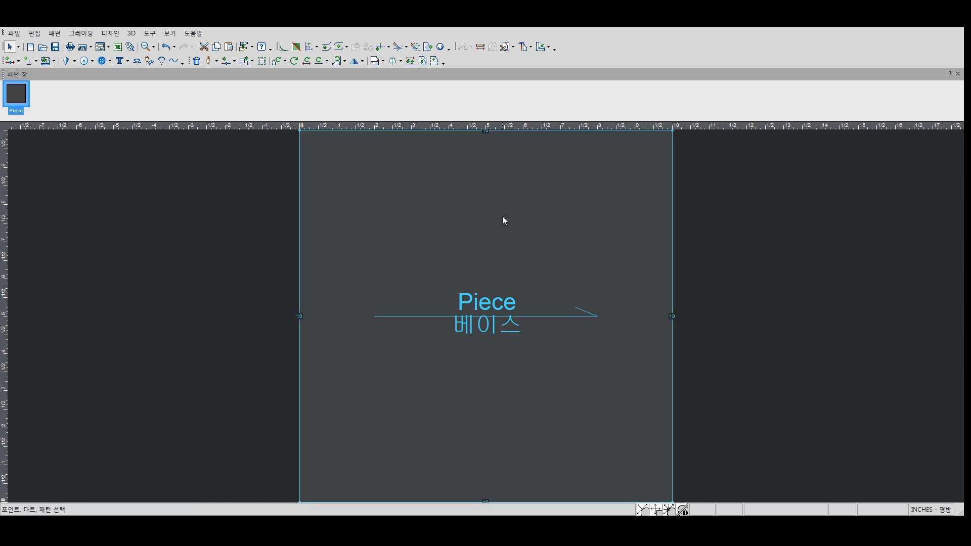
# - Dock the pattern window on the right edge, then back along the top
pyautogui.click(379, 75)
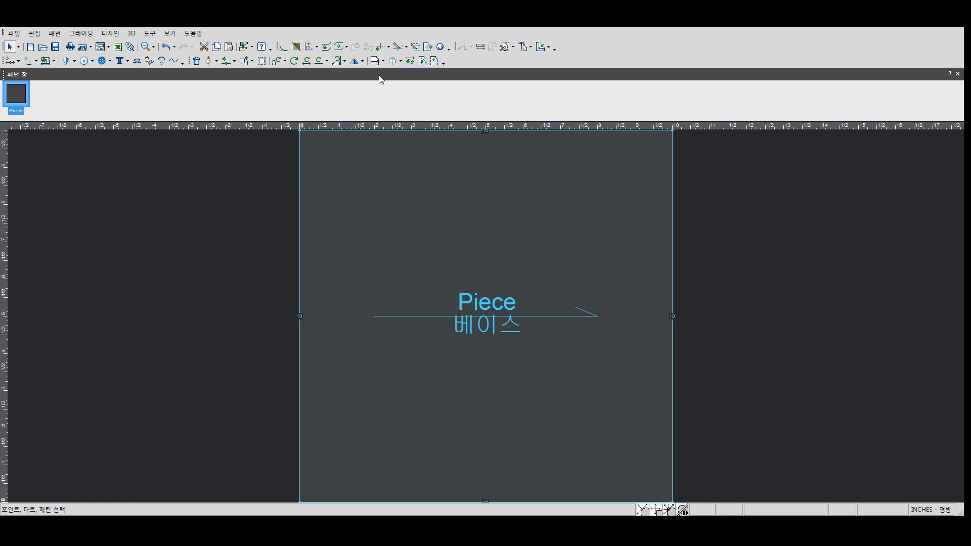
pyautogui.moveTo(381, 80); pyautogui.dragTo(445, 167)
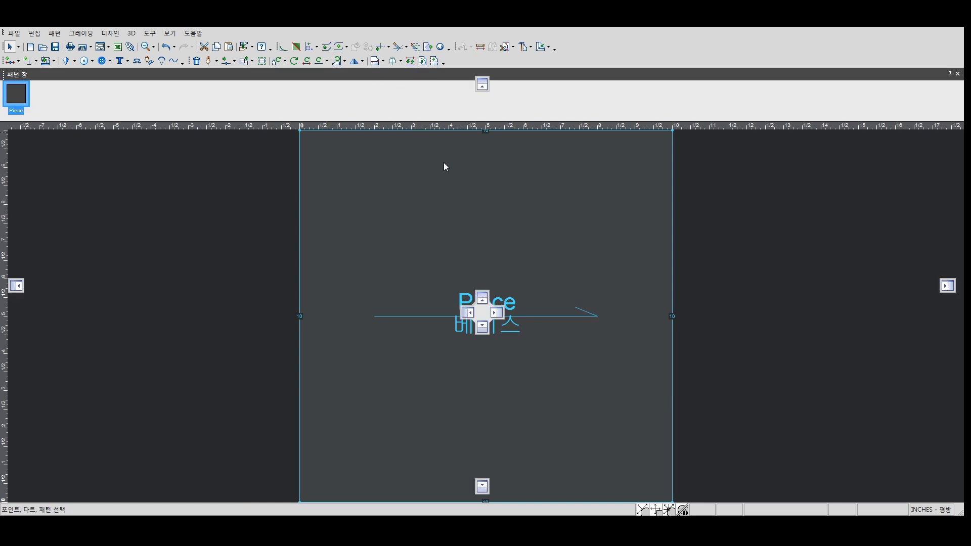
pyautogui.moveTo(495, 272)
pyautogui.mouseDown()
pyautogui.moveTo(552, 303)
pyautogui.moveTo(891, 297)
pyautogui.mouseUp()
pyautogui.moveTo(952, 292); pyautogui.dragTo(950, 289)
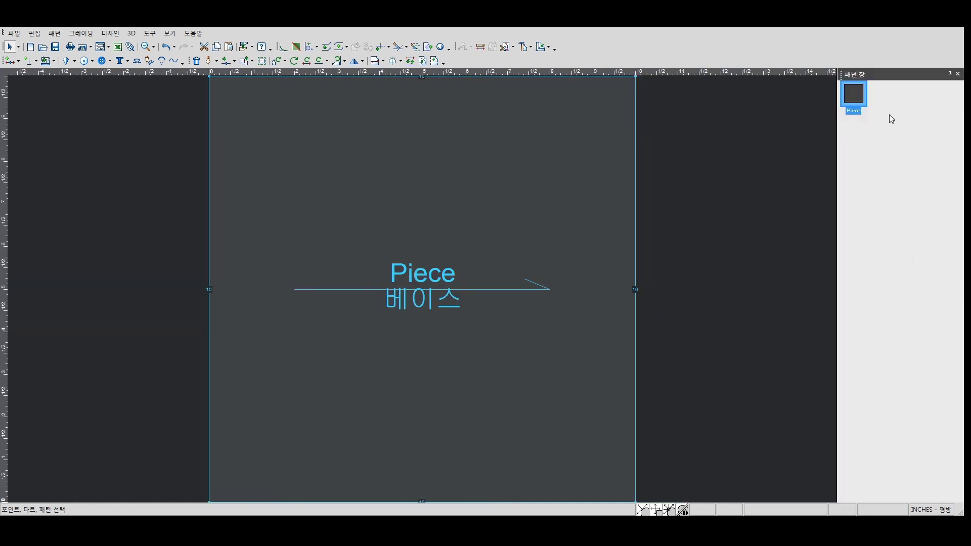
pyautogui.moveTo(483, 86); pyautogui.dragTo(483, 85)
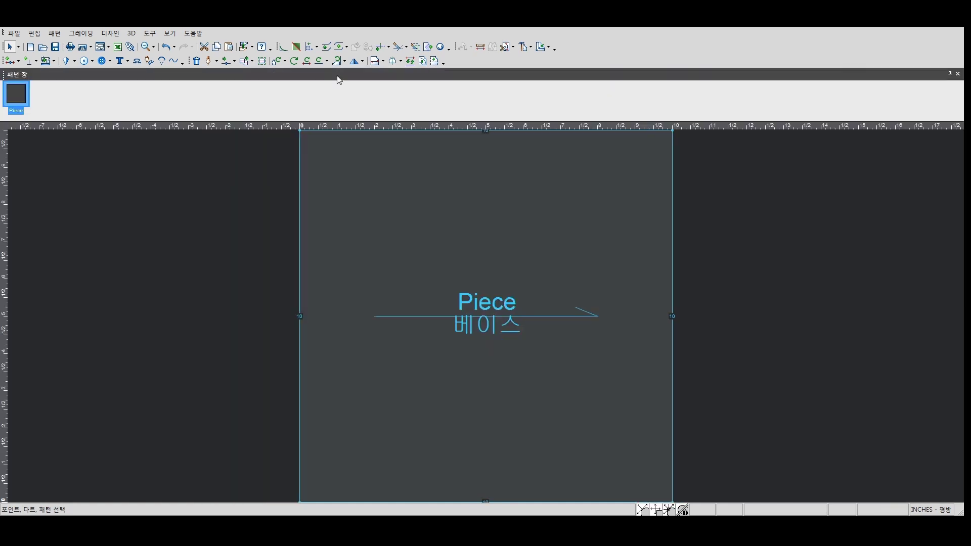
# - Show and close the toolbox panel, then delete the Piece
pyautogui.click(164, 34)
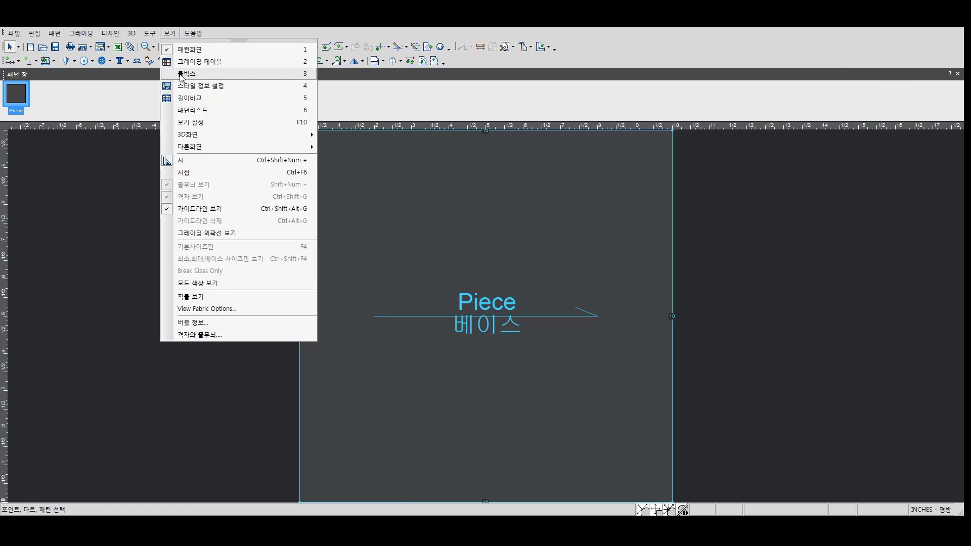
pyautogui.click(181, 74)
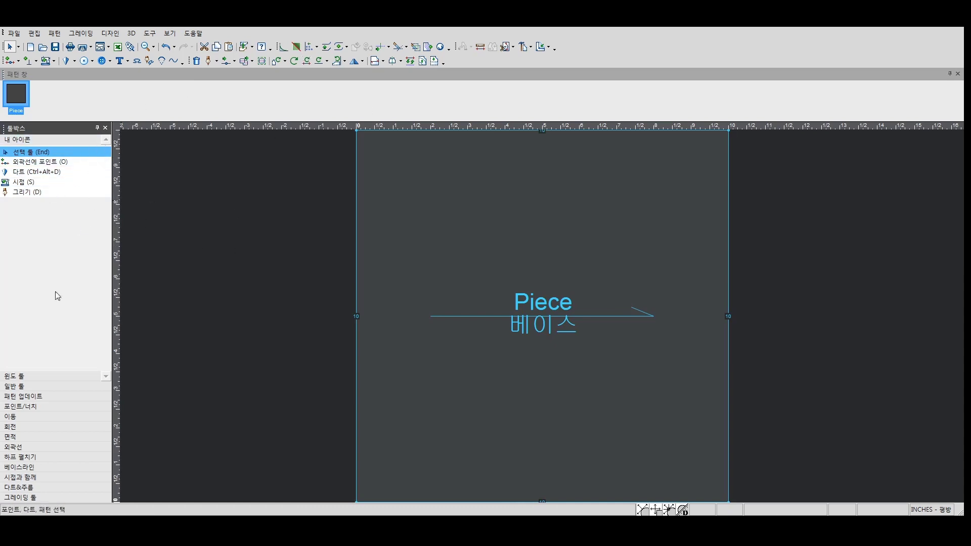
pyautogui.click(105, 128)
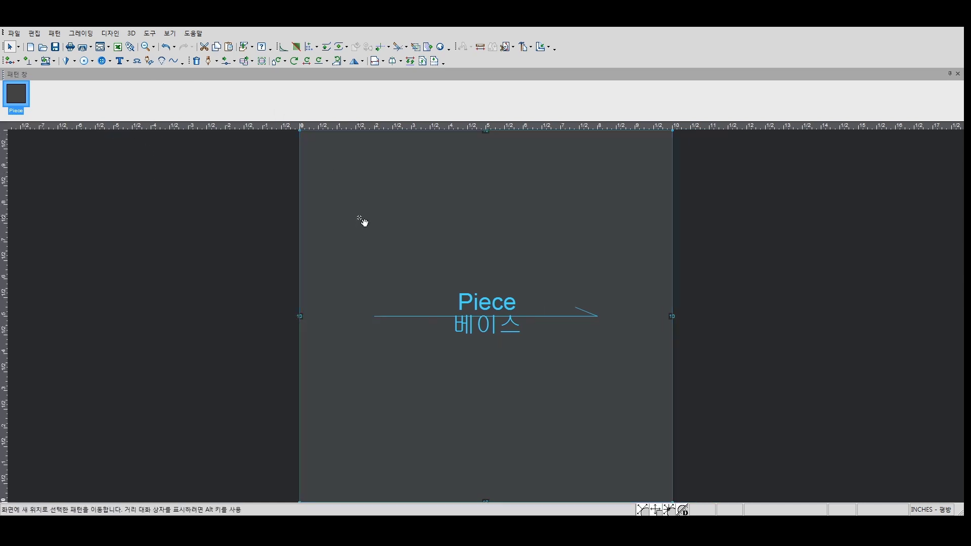
pyautogui.press('Delete')
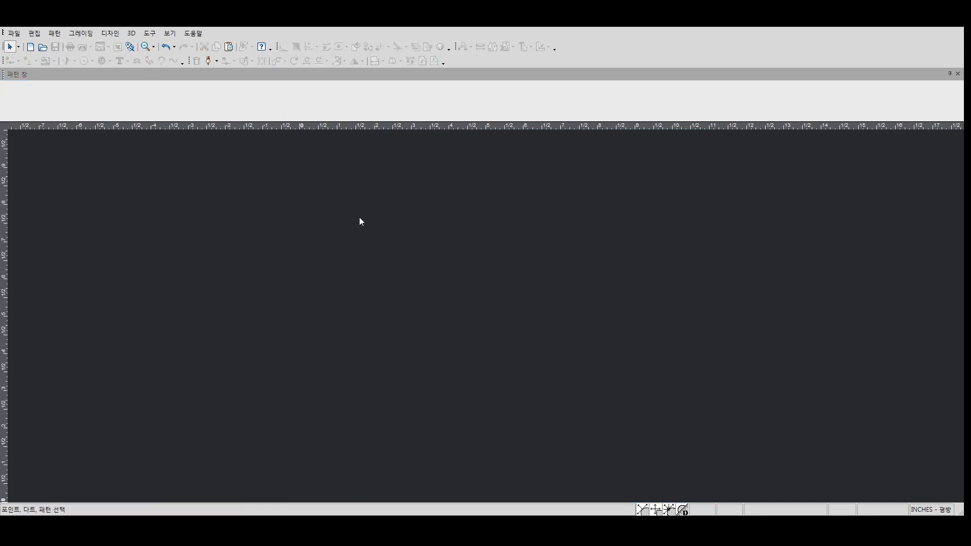
pyautogui.click(166, 35)
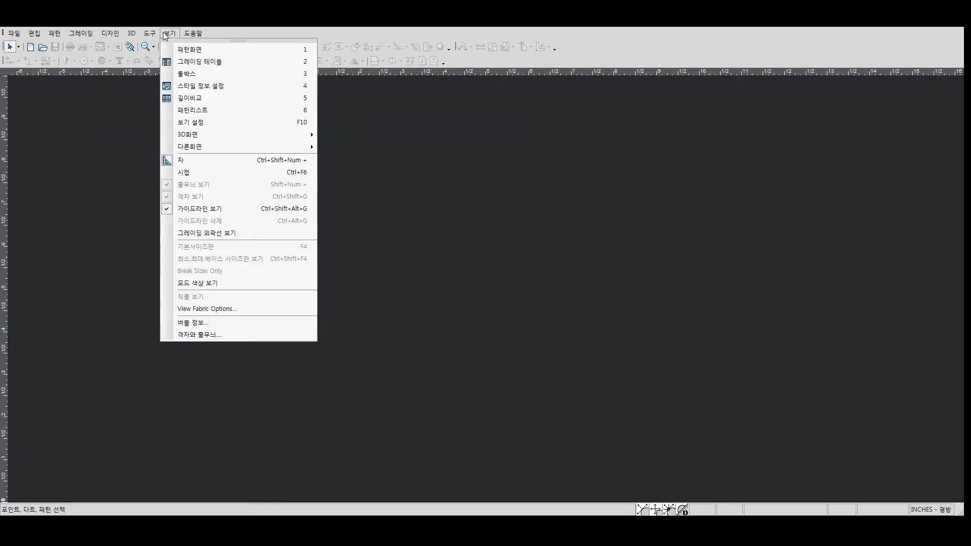
pyautogui.click(192, 34)
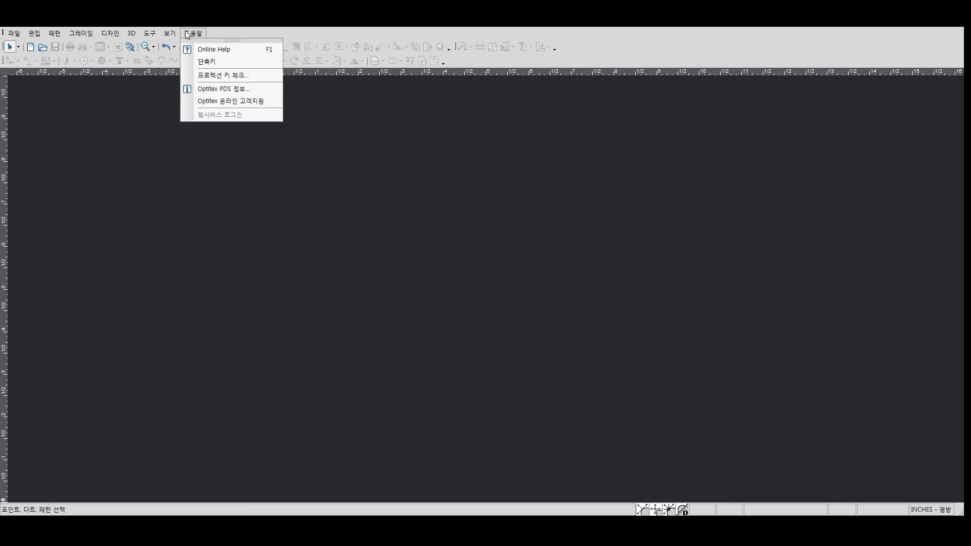
pyautogui.click(211, 63)
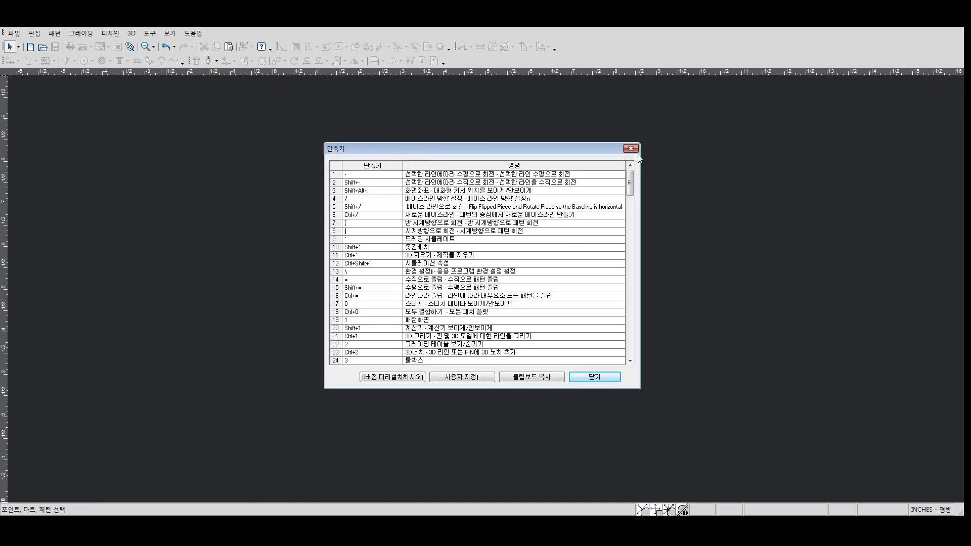
pyautogui.click(630, 149)
pyautogui.click(193, 33)
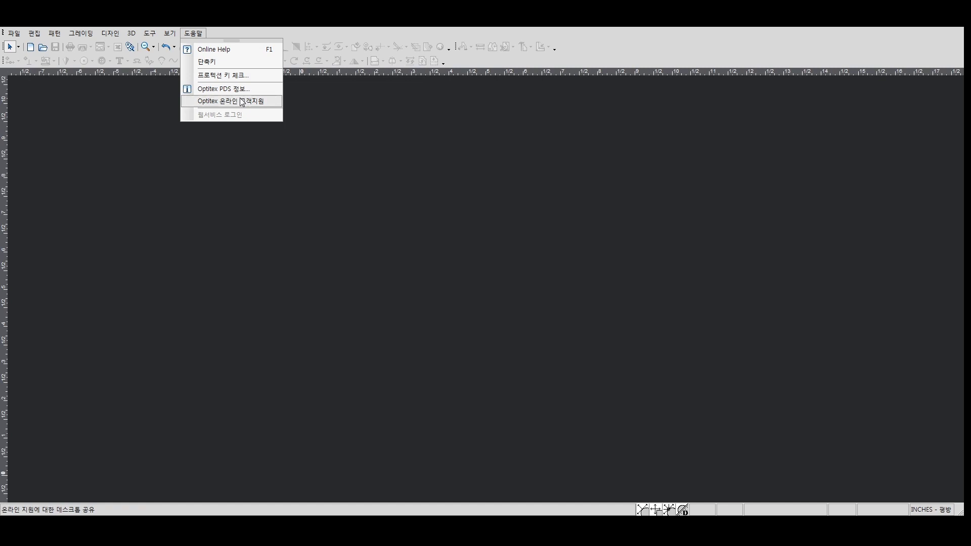
pyautogui.click(227, 61)
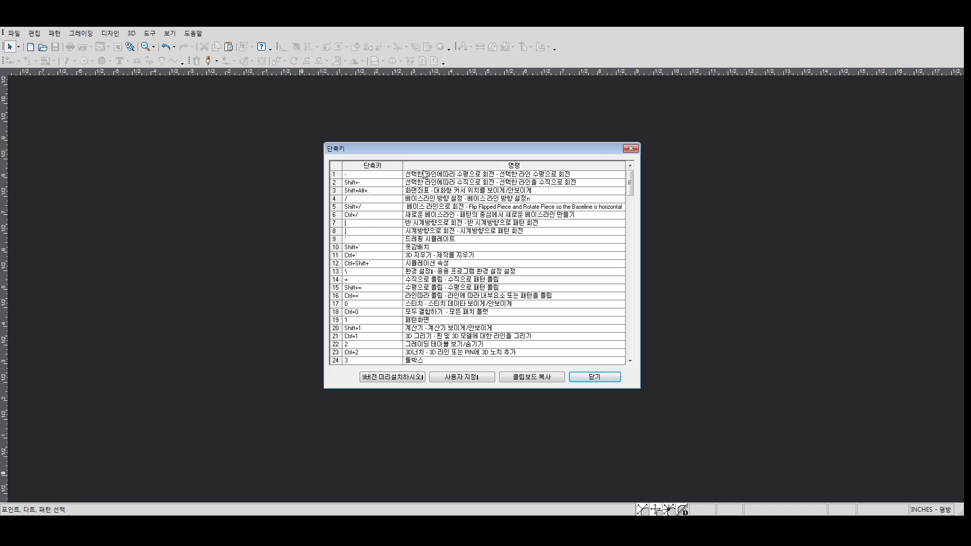
pyautogui.moveTo(509, 148); pyautogui.dragTo(560, 147)
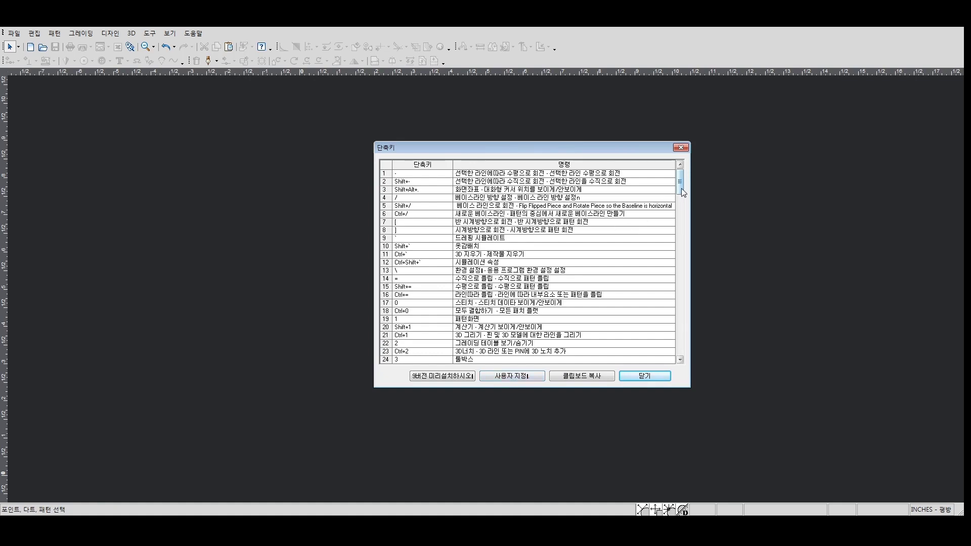
pyautogui.moveTo(682, 188)
pyautogui.mouseDown()
pyautogui.moveTo(677, 362)
pyautogui.moveTo(681, 180)
pyautogui.mouseUp()
pyautogui.click(639, 378)
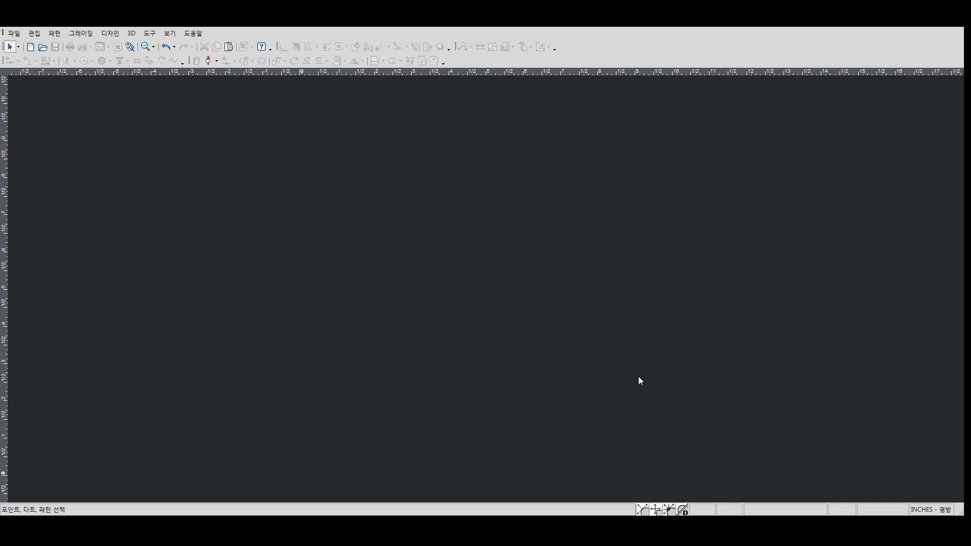
pyautogui.click(15, 38)
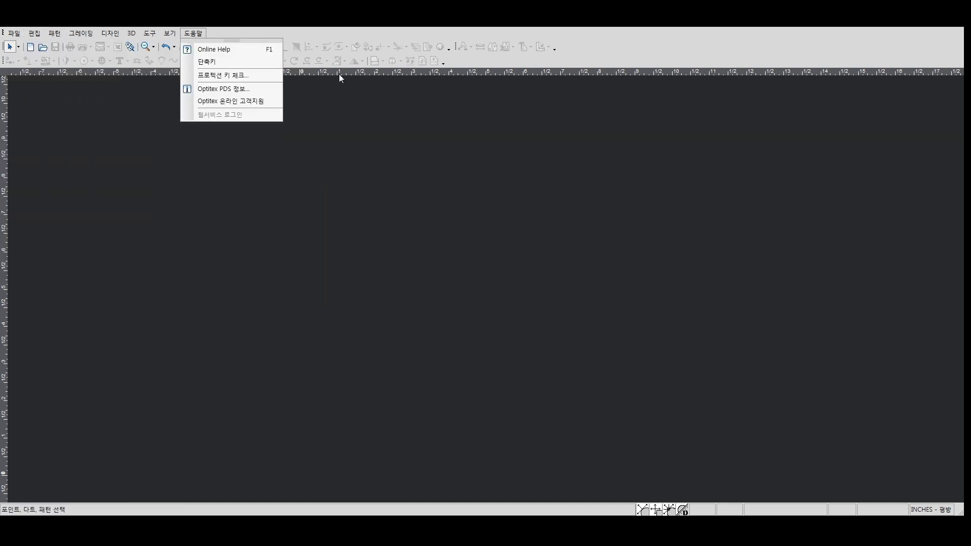
pyautogui.click(423, 144)
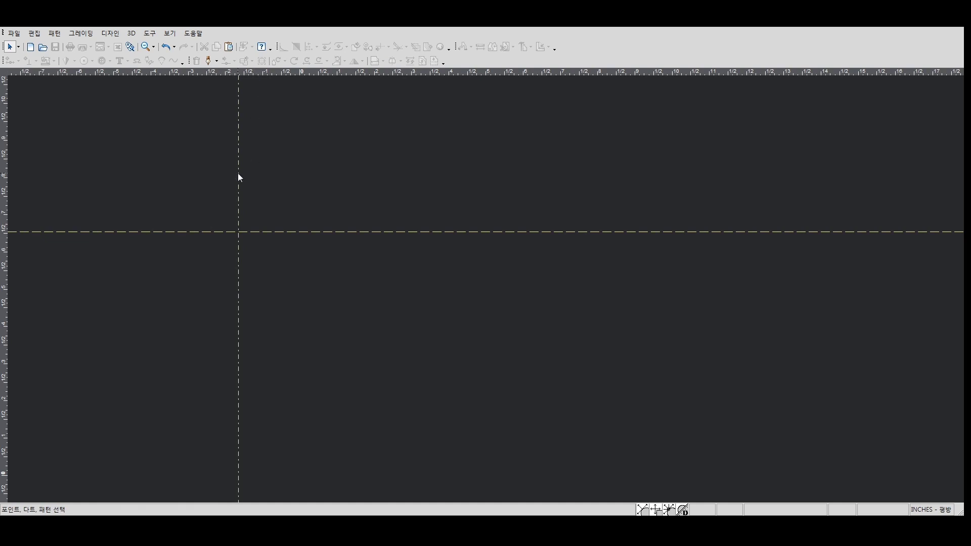
pyautogui.moveTo(297, 192); pyautogui.dragTo(300, 193)
pyautogui.click(192, 34)
pyautogui.click(206, 61)
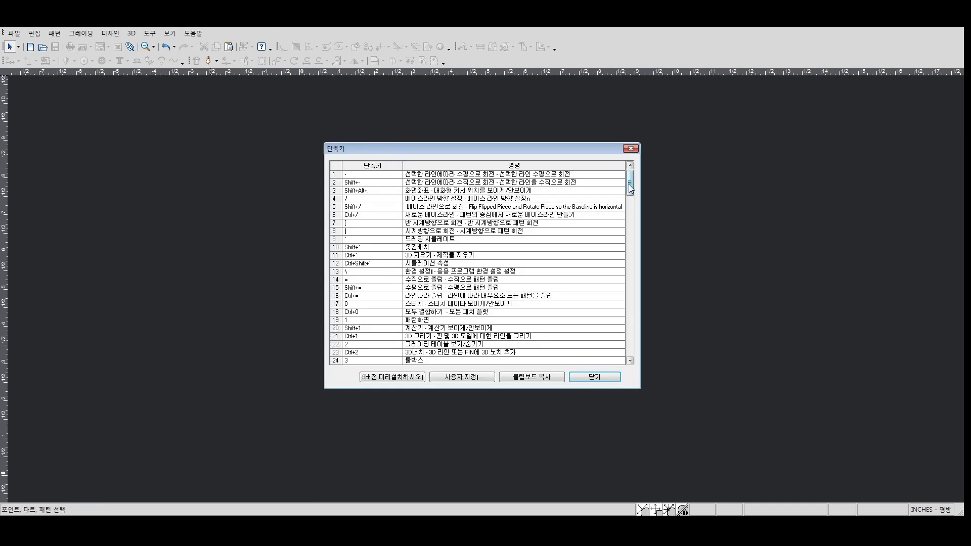
pyautogui.moveTo(629, 248); pyautogui.dragTo(629, 344)
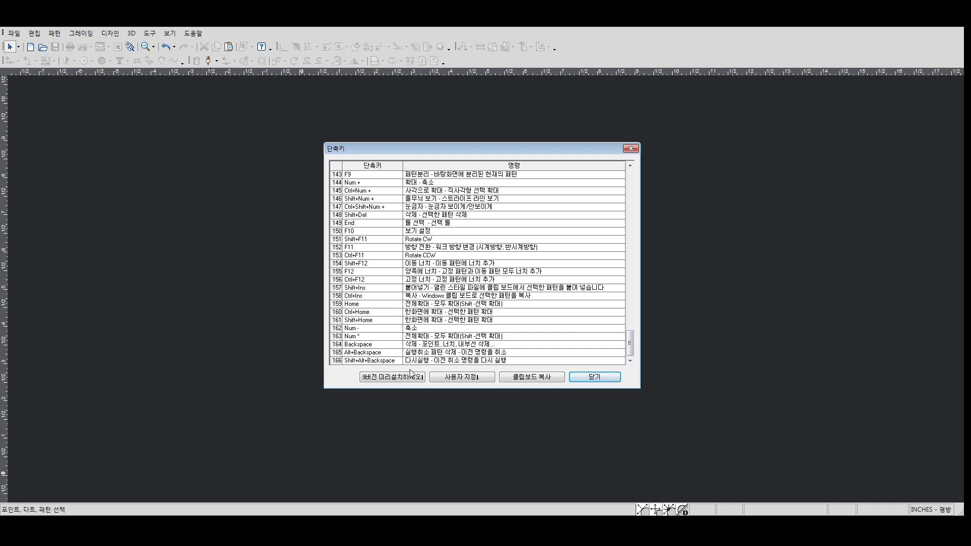
pyautogui.click(597, 377)
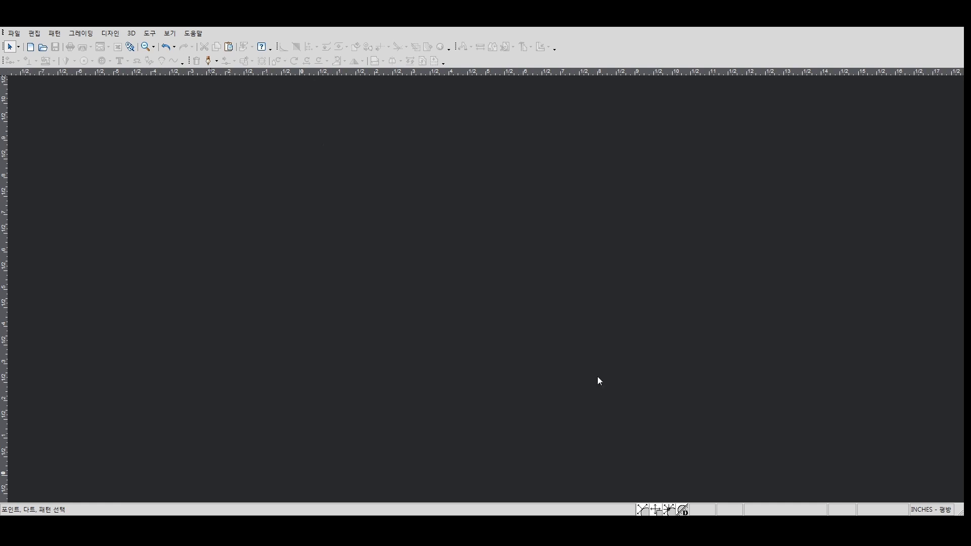